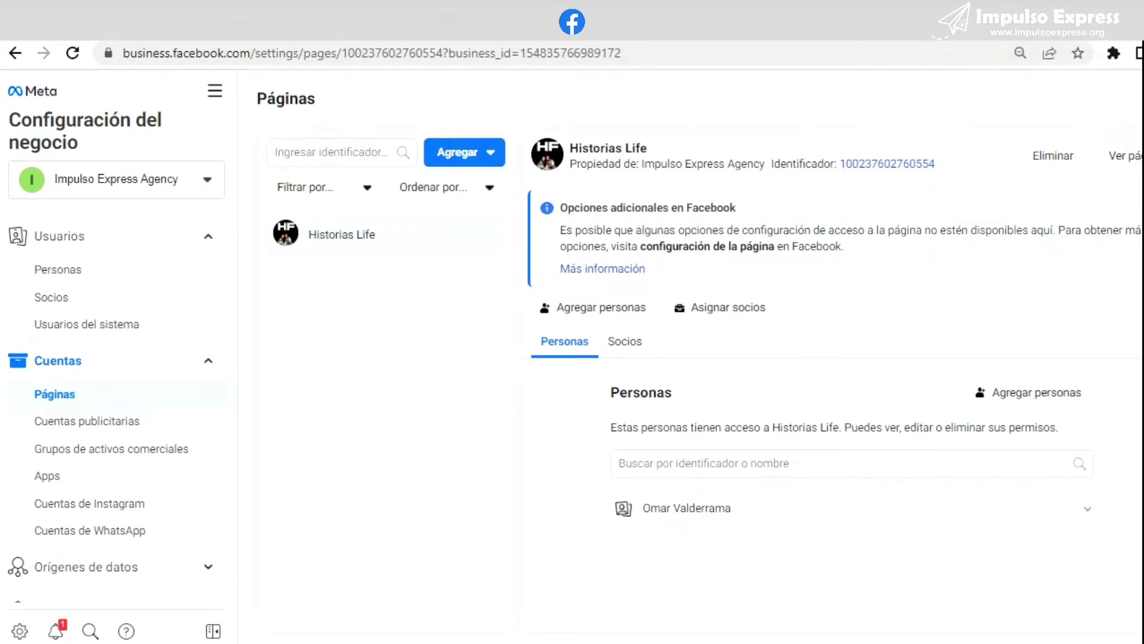
Open Facebook in a new browser tab and go to the personal profile's home feed
{"action": "key", "text": "ctrl+t"}
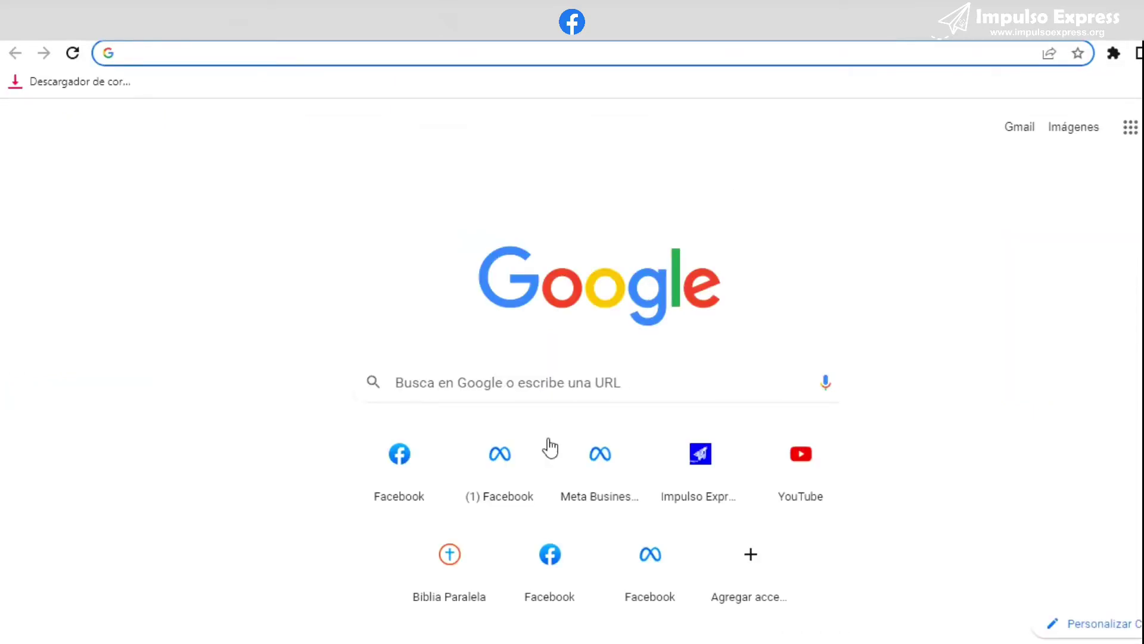
{"action": "left_click", "coordinate": [388, 470]}
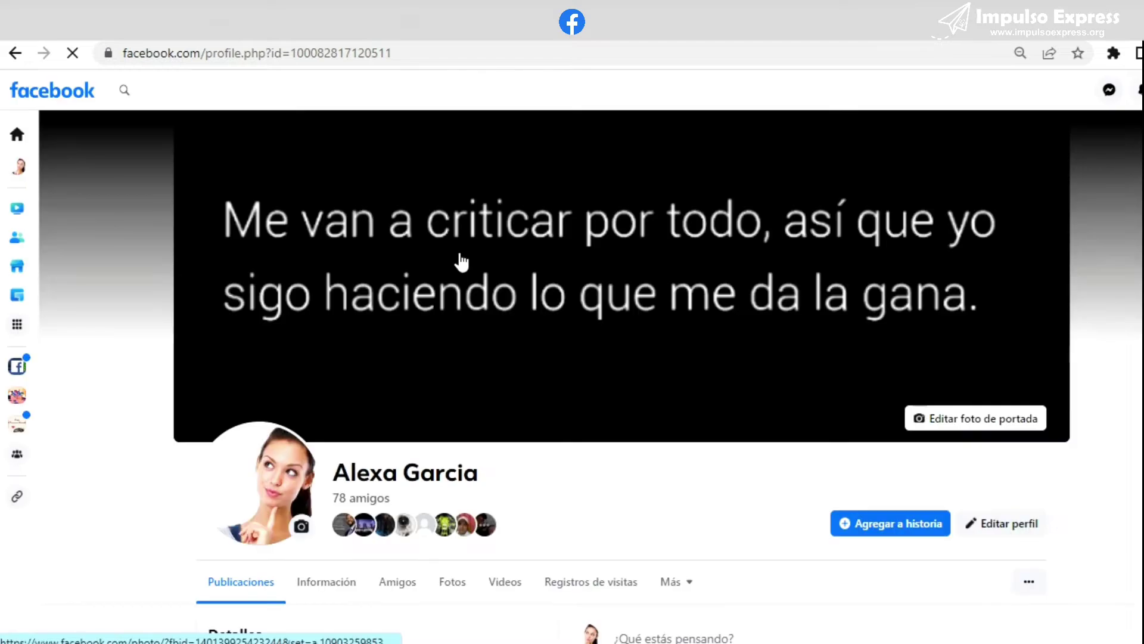
{"action": "scroll", "coordinate": [366, 195], "scroll_direction": "down", "scroll_amount": 5}
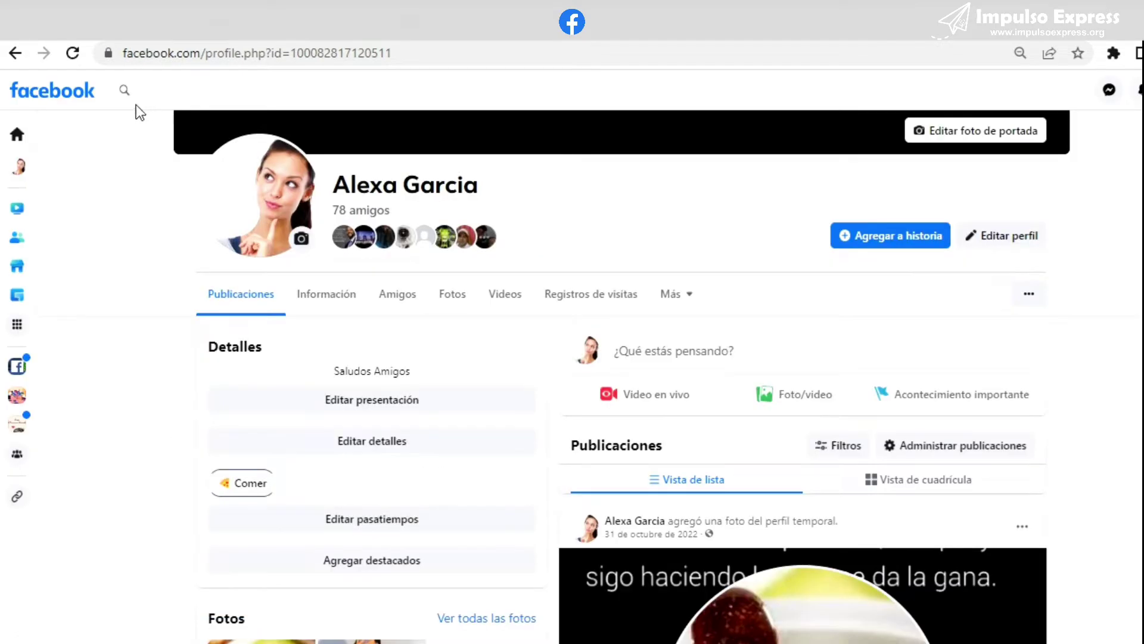
{"action": "left_click", "coordinate": [18, 137]}
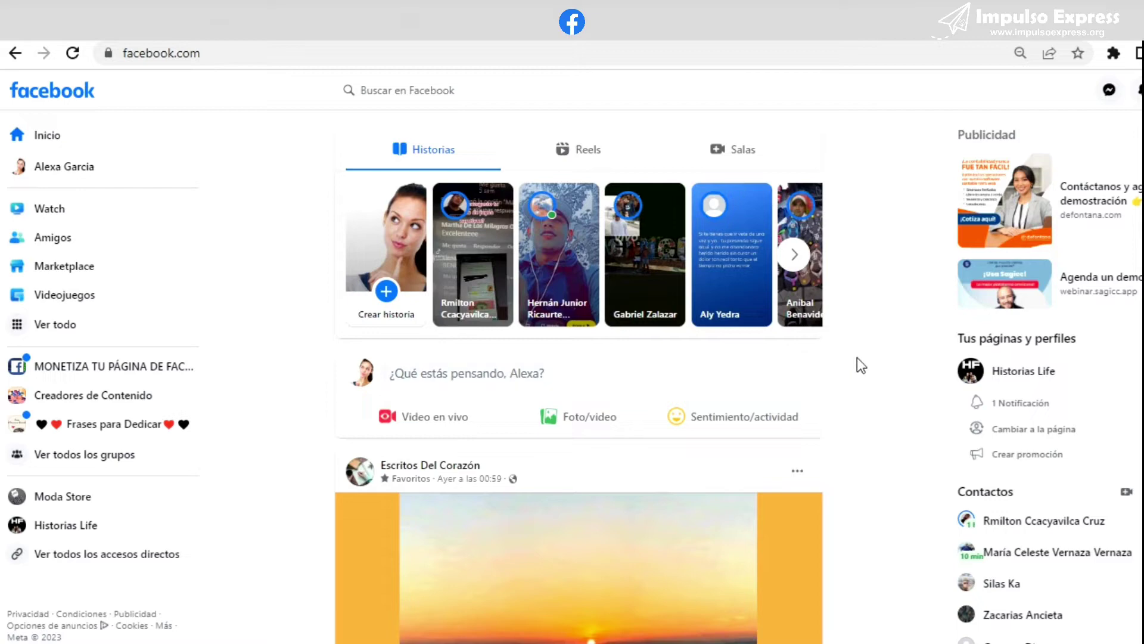
{"action": "scroll", "coordinate": [767, 403], "scroll_direction": "down", "scroll_amount": 2}
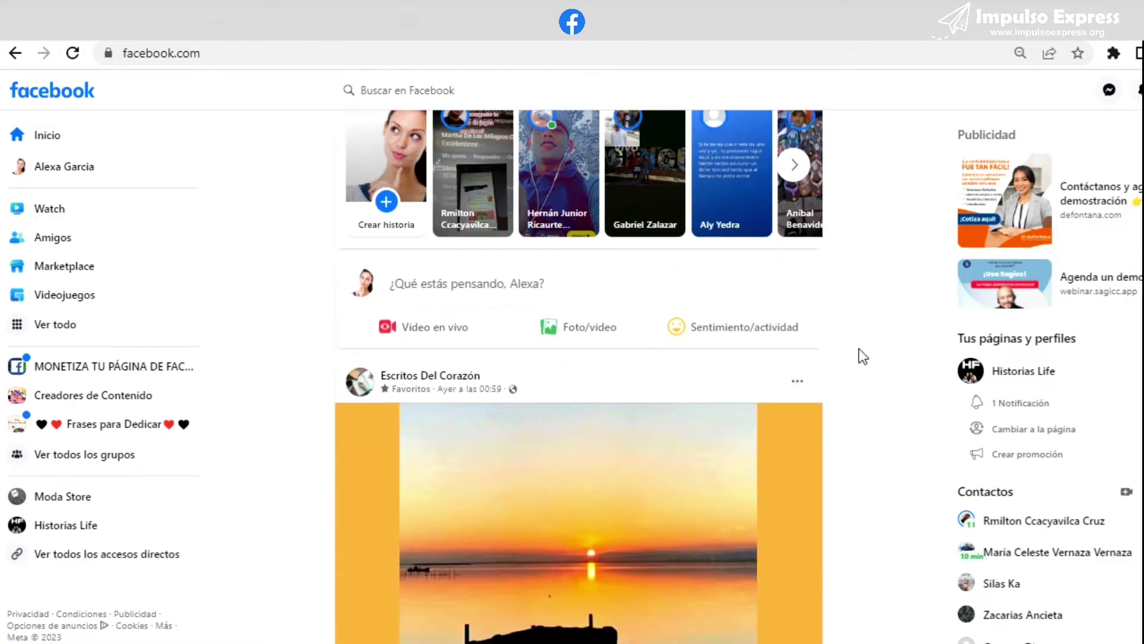
{"action": "scroll", "coordinate": [828, 348], "scroll_direction": "up", "scroll_amount": 2}
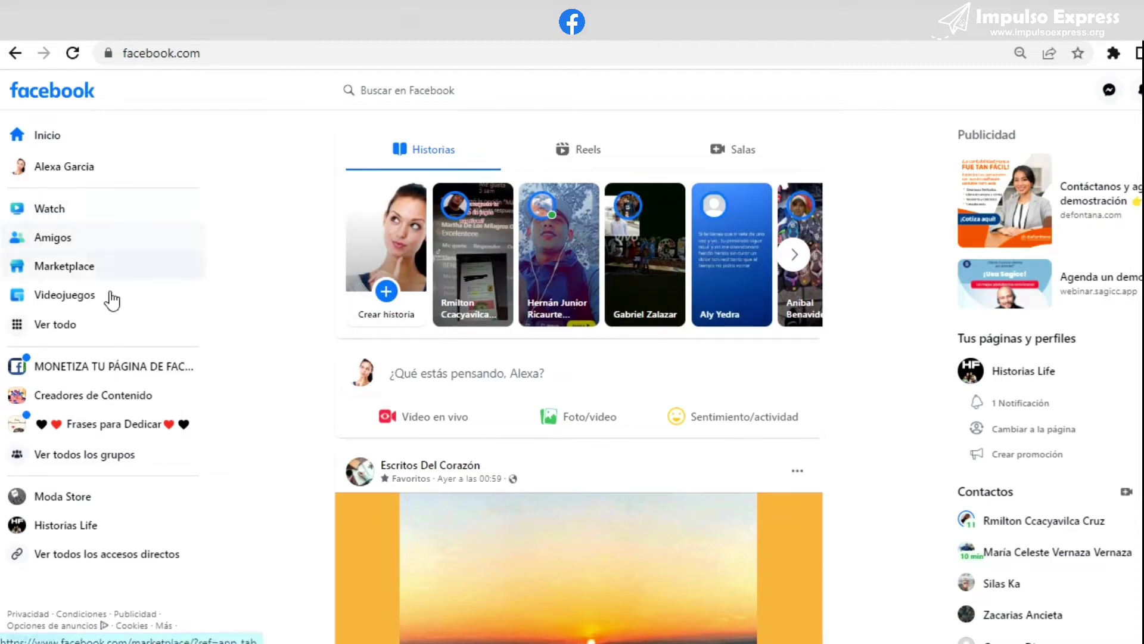
Open the Historias Life page from the home feed's shortcuts
{"action": "left_click", "coordinate": [95, 337]}
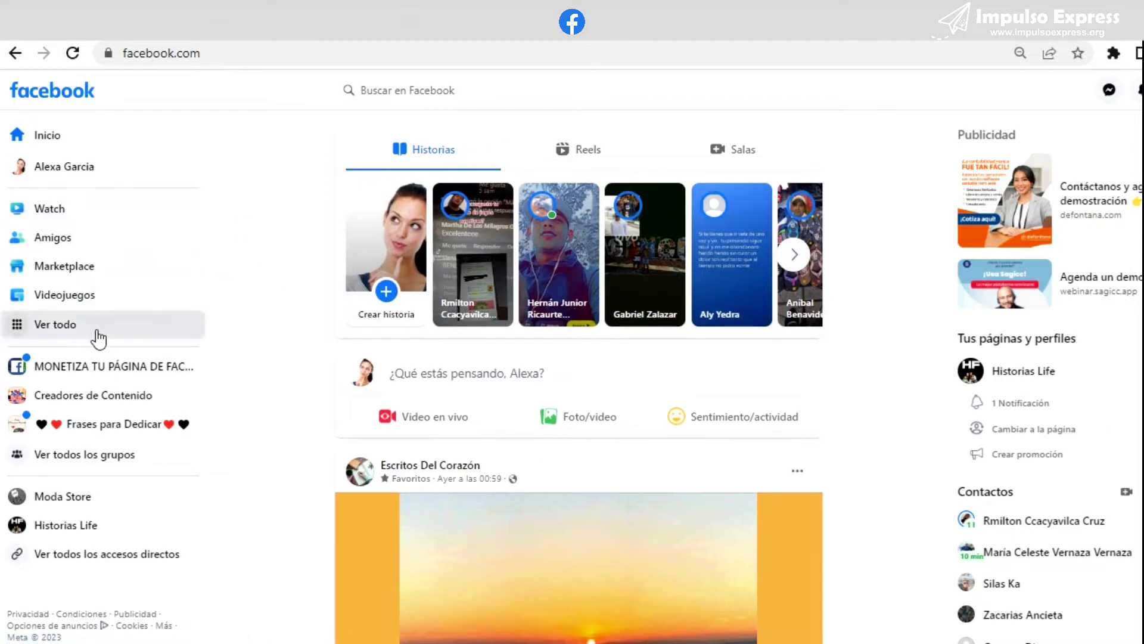
{"action": "left_click", "coordinate": [897, 329]}
{"action": "scroll", "coordinate": [266, 401], "scroll_direction": "down", "scroll_amount": 3}
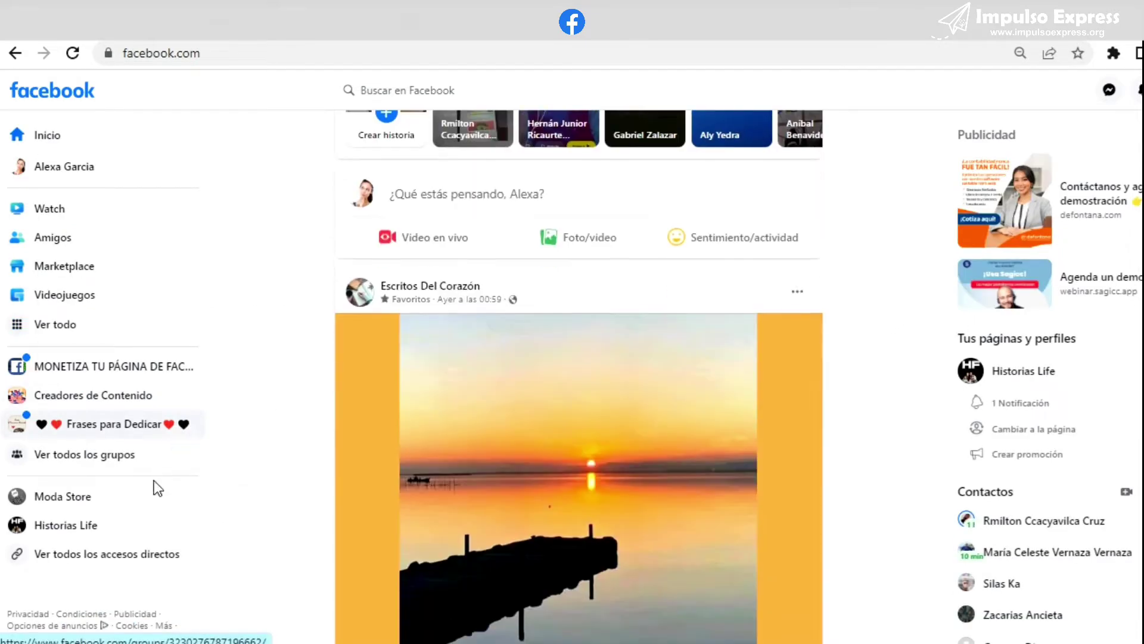
{"action": "left_click", "coordinate": [91, 529]}
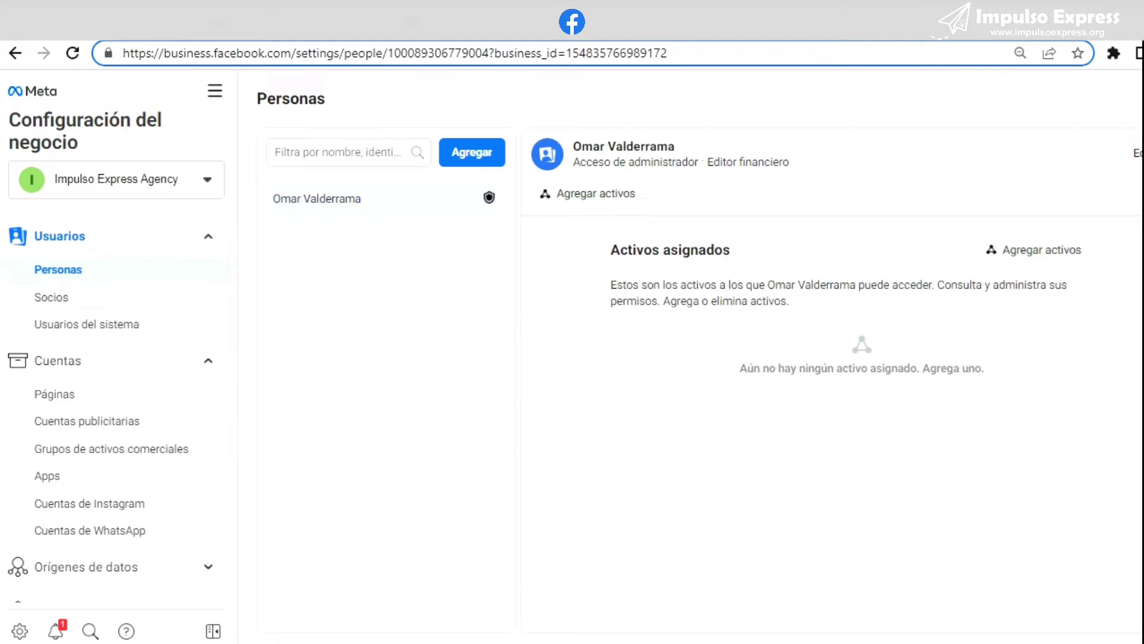
View the pages listed in the business settings and return to the Historias Life page on Facebook
{"action": "left_click", "coordinate": [54, 394]}
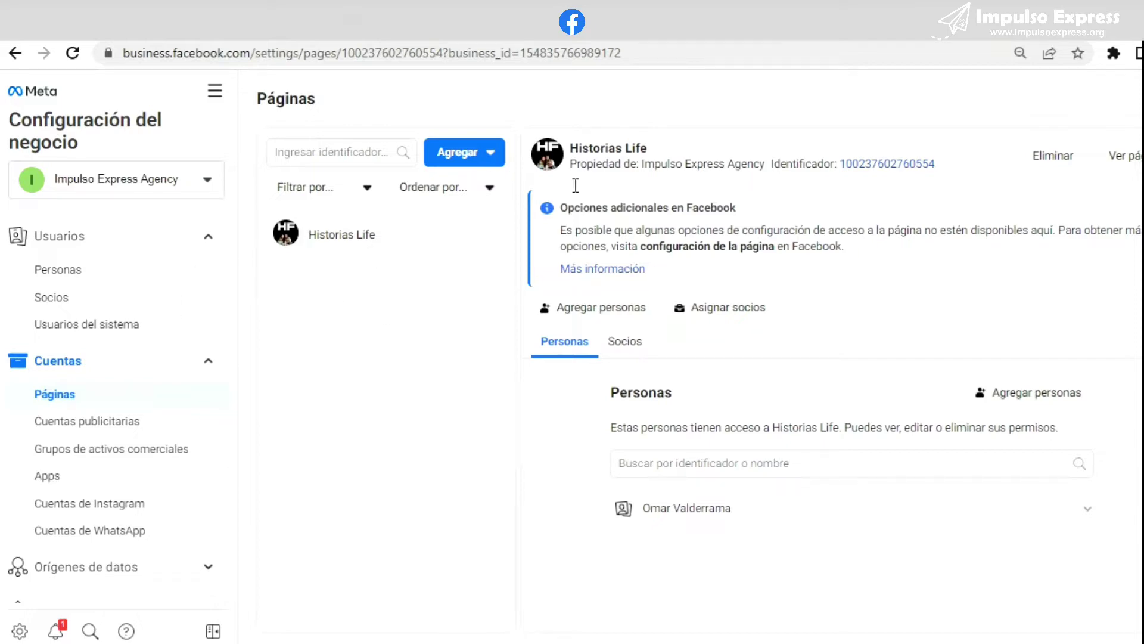
{"action": "left_click", "coordinate": [894, 27]}
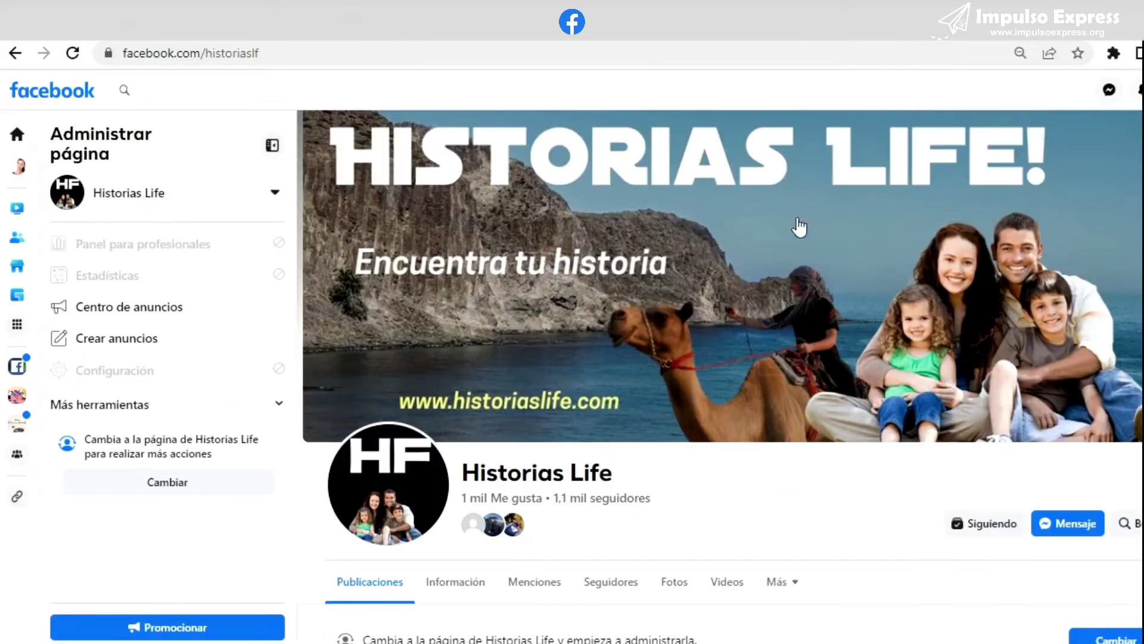
{"action": "scroll", "coordinate": [659, 434], "scroll_direction": "down", "scroll_amount": 2}
{"action": "scroll", "coordinate": [204, 413], "scroll_direction": "down", "scroll_amount": 1}
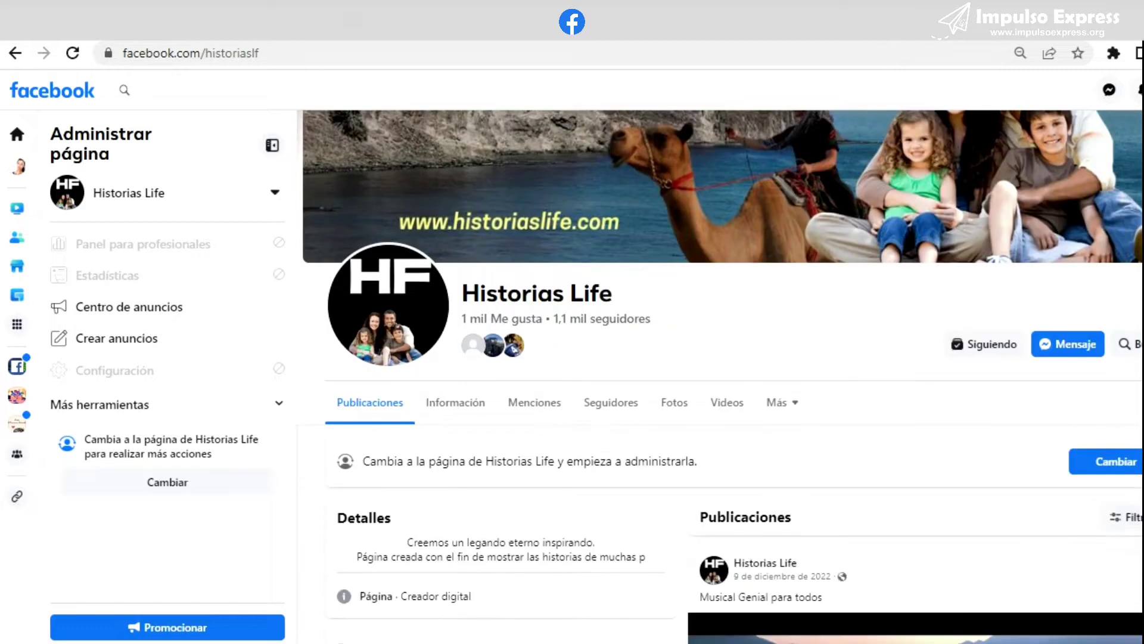
Switch the active profile to Historias Life and dismiss the page status card
{"action": "left_click", "coordinate": [1139, 89]}
{"action": "left_click", "coordinate": [1090, 183]}
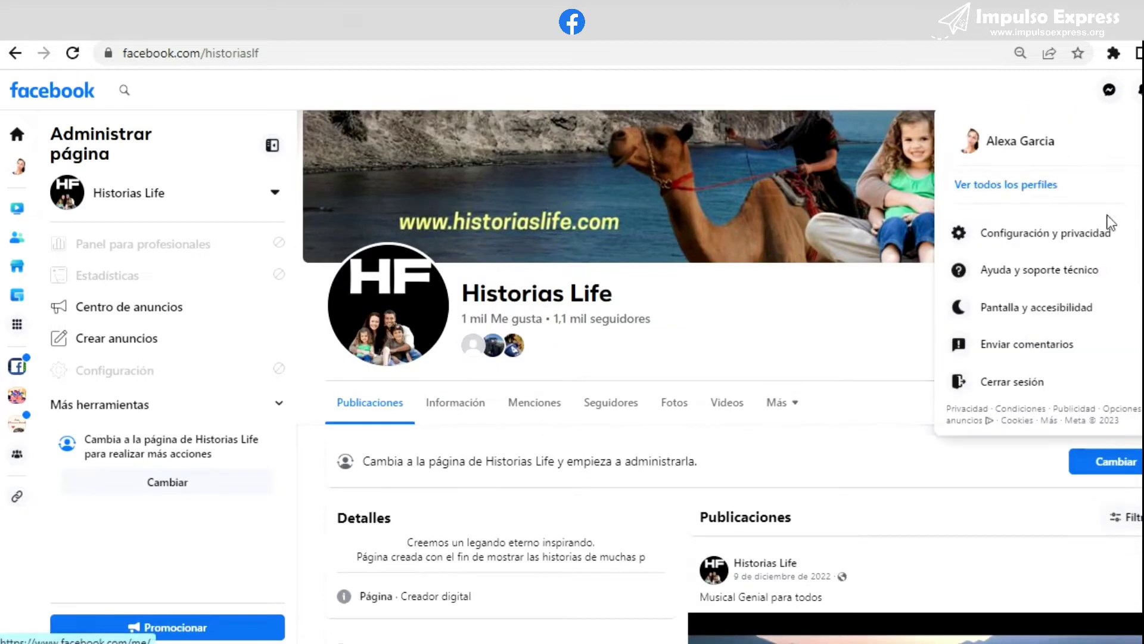
{"action": "left_click", "coordinate": [1091, 221]}
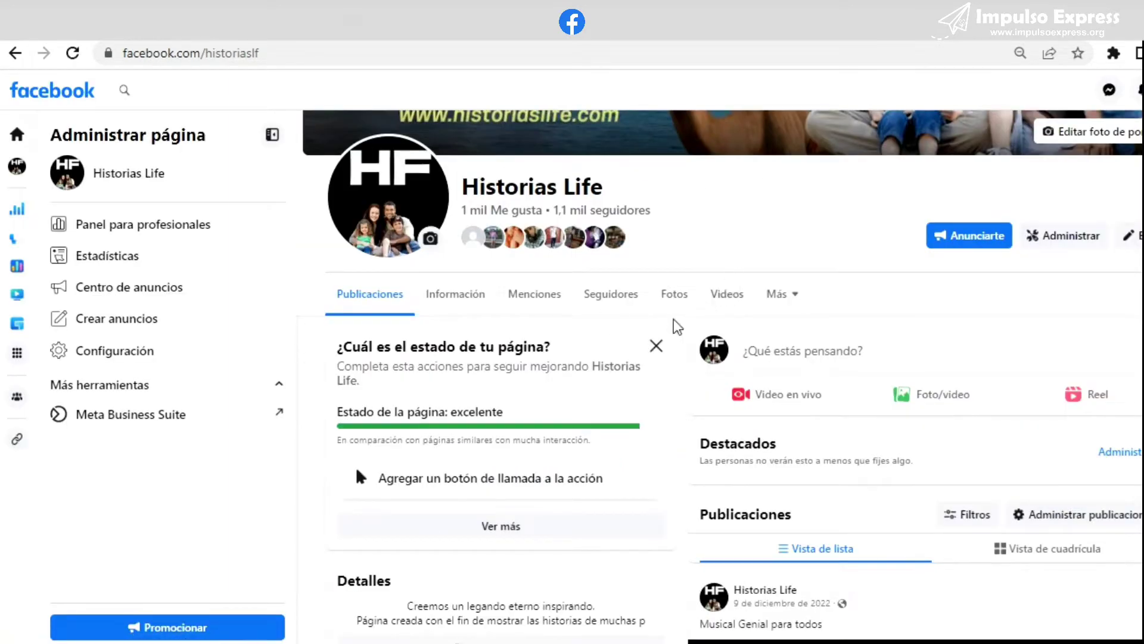
{"action": "left_click", "coordinate": [657, 344]}
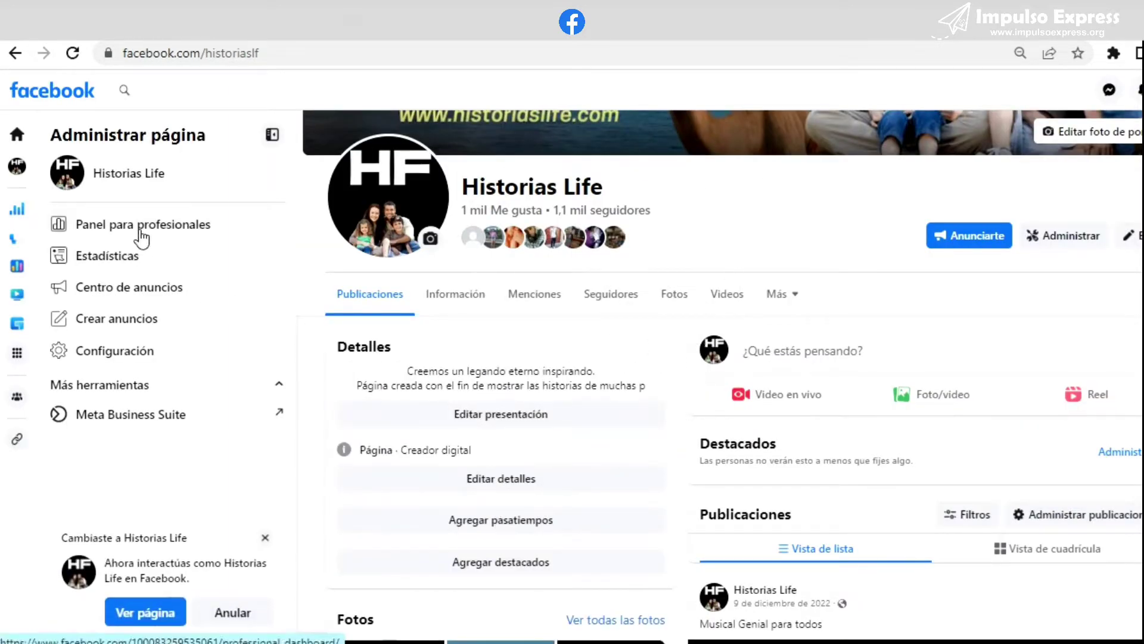
Open the page access settings of Historias Life by way of its professional dashboard
{"action": "left_click", "coordinate": [141, 235]}
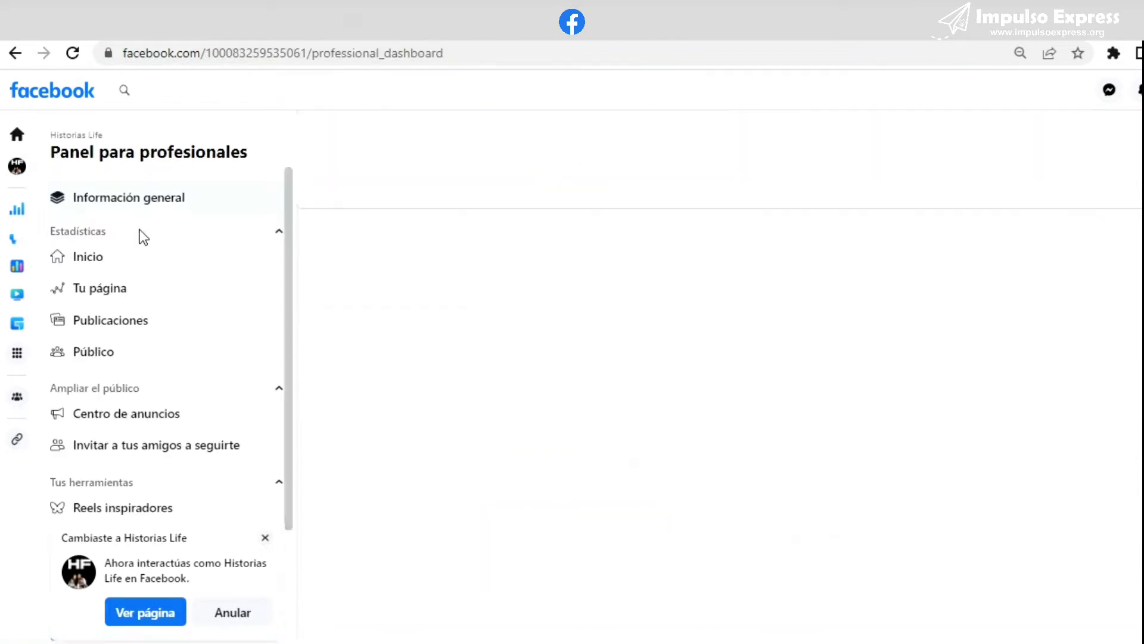
{"action": "scroll", "coordinate": [167, 405], "scroll_direction": "down", "scroll_amount": 3}
{"action": "left_click", "coordinate": [167, 423]}
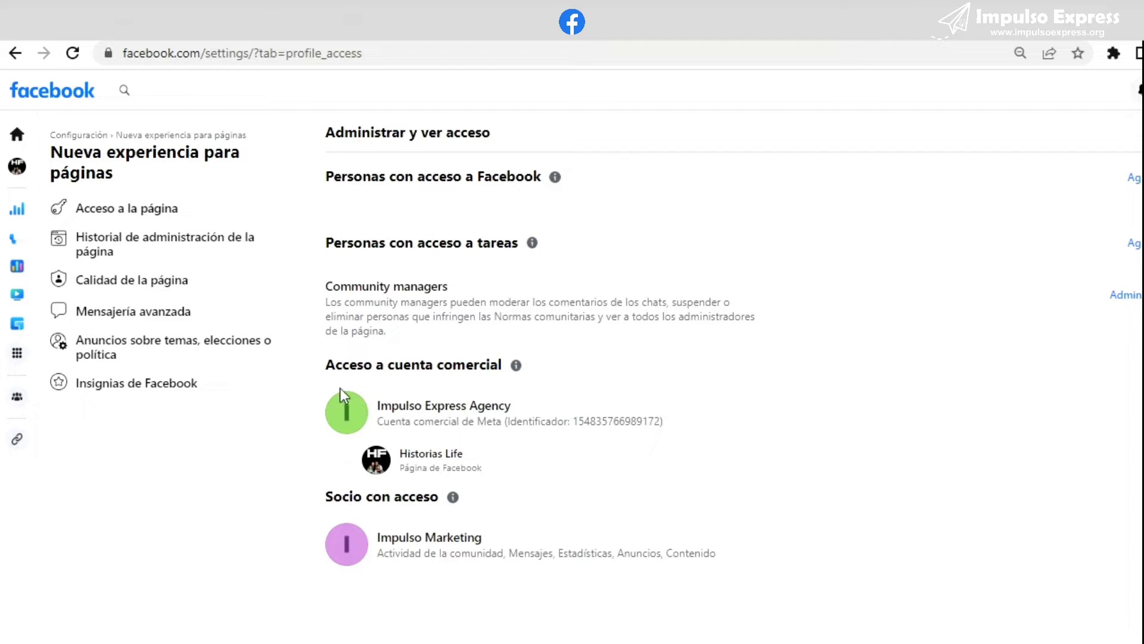
Examine which business account and page are listed under the business account access section
{"action": "left_click_drag", "start_coordinate": [339, 387], "coordinate": [572, 462]}
{"action": "left_click", "coordinate": [577, 468]}
{"action": "left_click_drag", "start_coordinate": [523, 467], "coordinate": [395, 454]}
{"action": "left_click", "coordinate": [1109, 389]}
Leave the page access settings, return to the Facebook home feed and open Ads Manager
{"action": "left_click", "coordinate": [64, 135]}
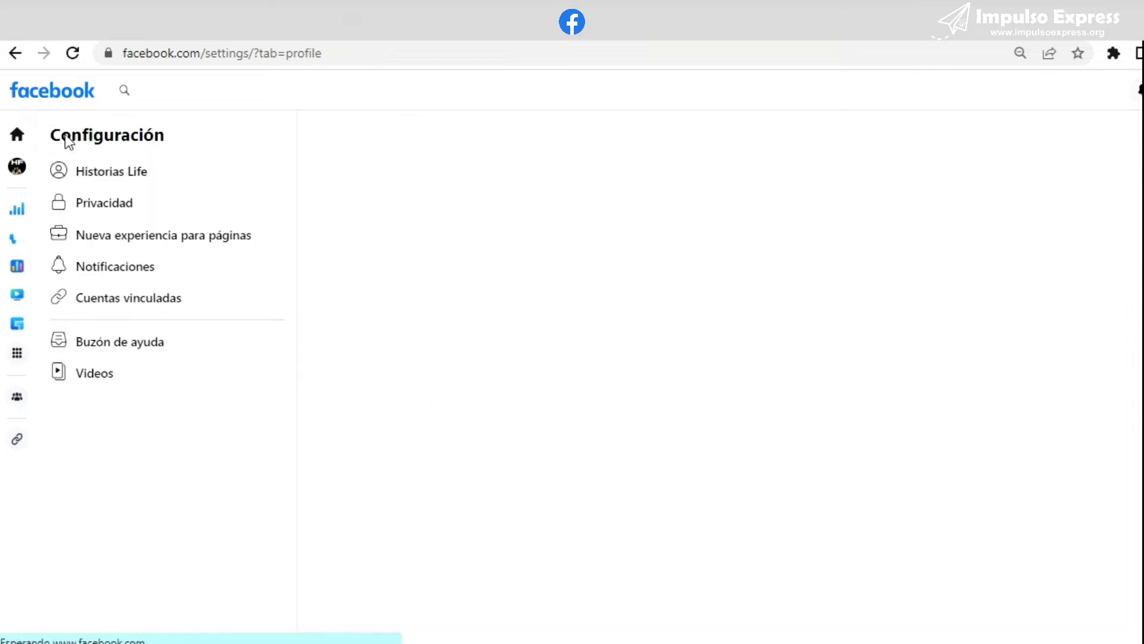
{"action": "left_click", "coordinate": [18, 137]}
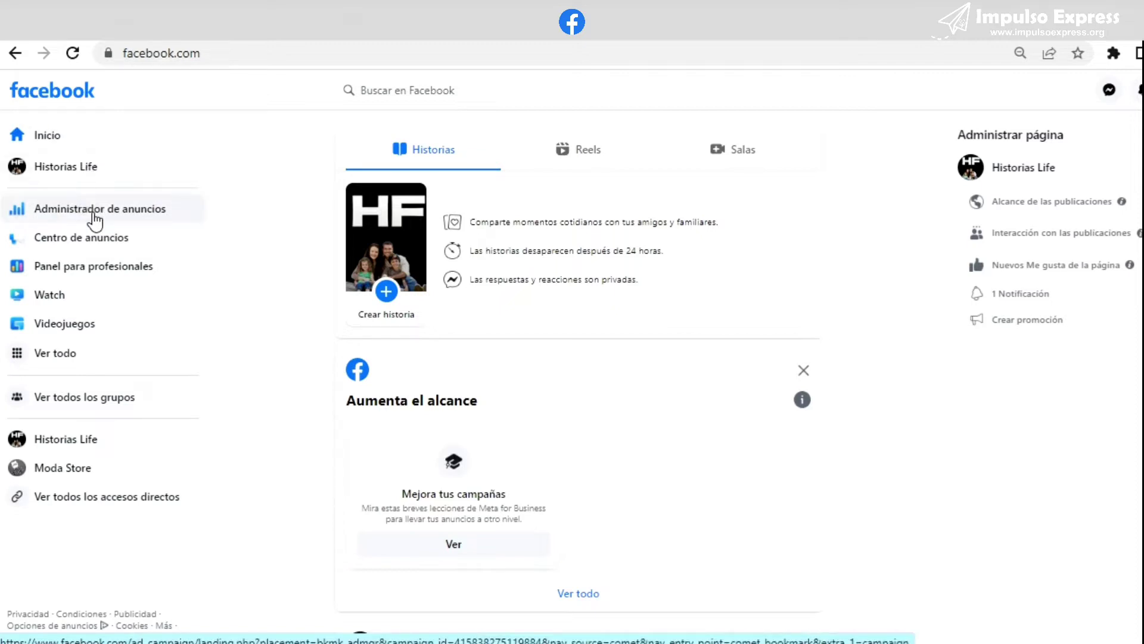
{"action": "left_click", "coordinate": [95, 222]}
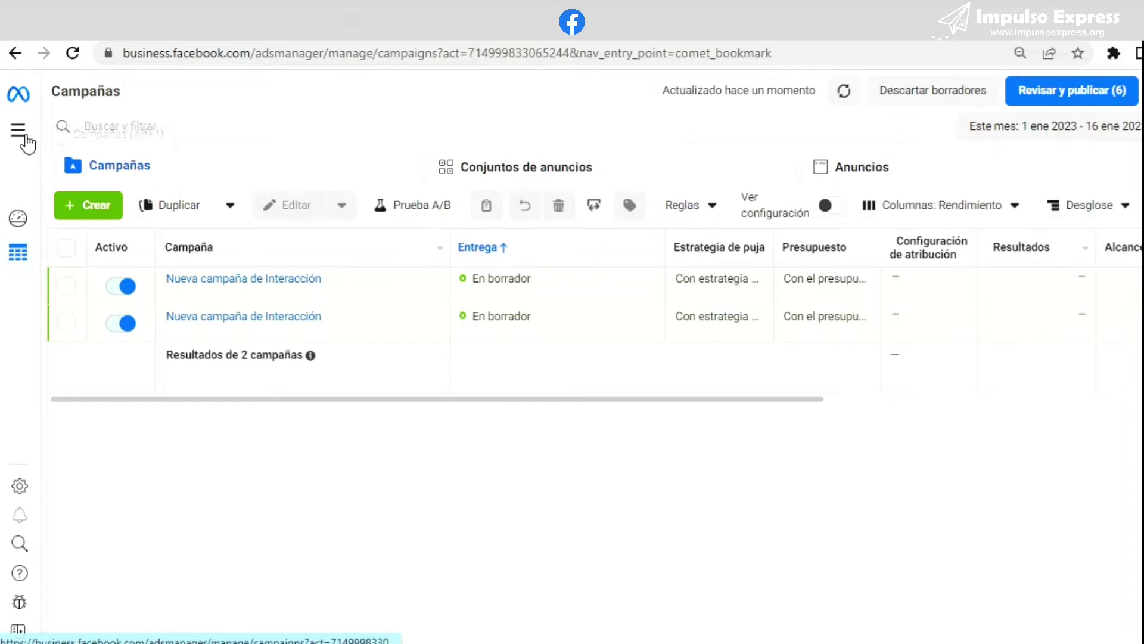
Go to the business settings of Impulso Express Agency and show its pages
{"action": "left_click", "coordinate": [25, 137]}
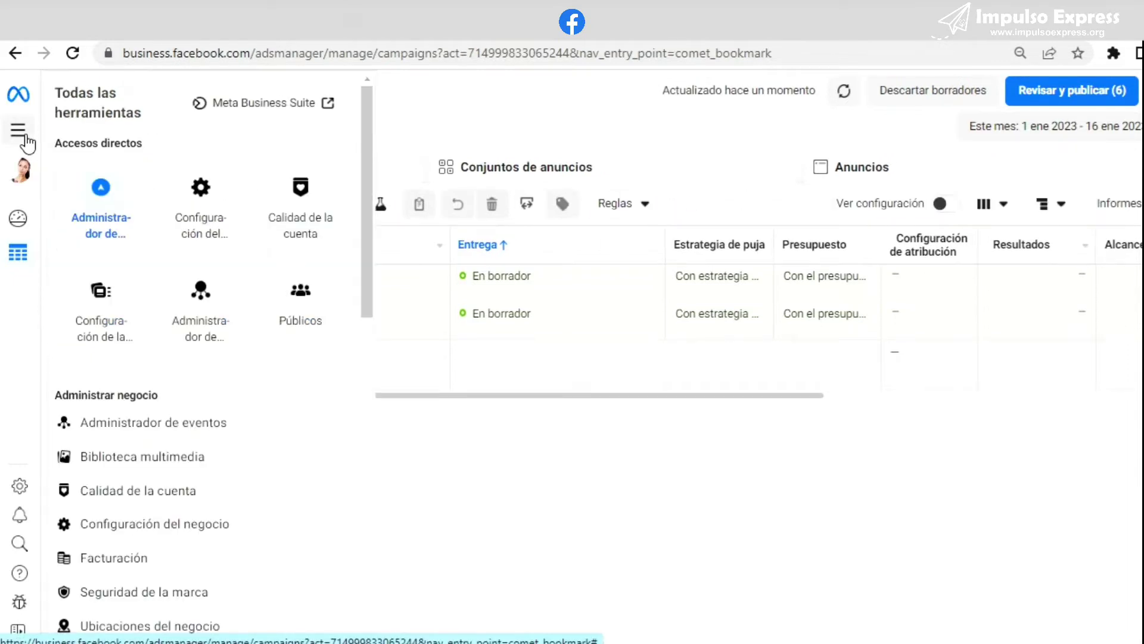
{"action": "left_click", "coordinate": [210, 212]}
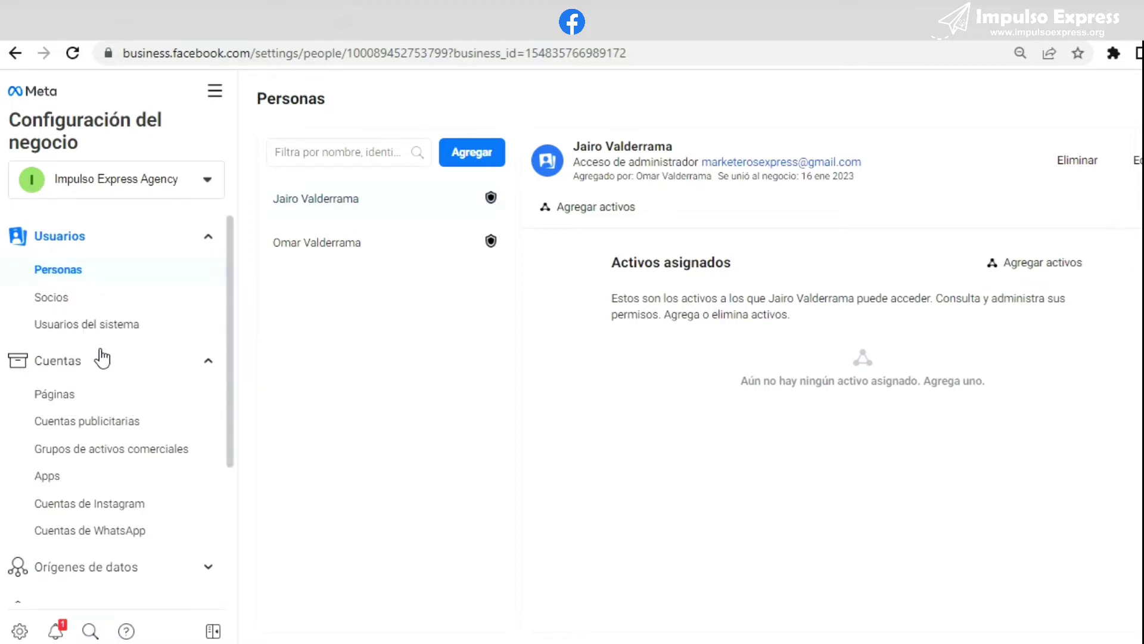
{"action": "left_click", "coordinate": [105, 398]}
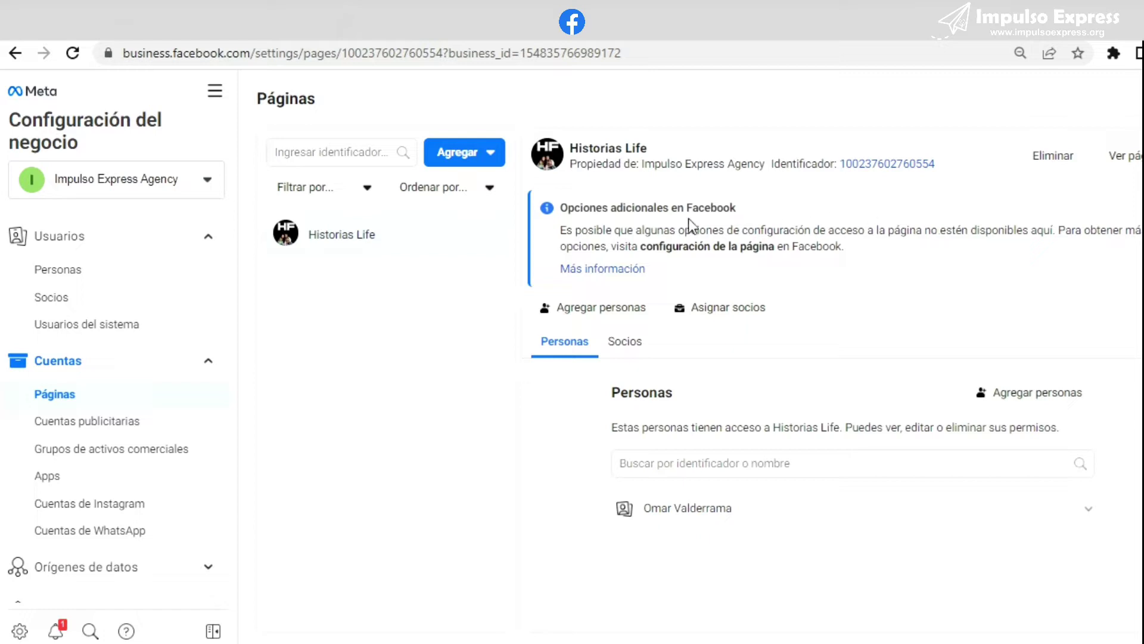
Add the existing Facebook page Moda Store to the Impulso Express Agency business account
{"action": "left_click", "coordinate": [468, 156]}
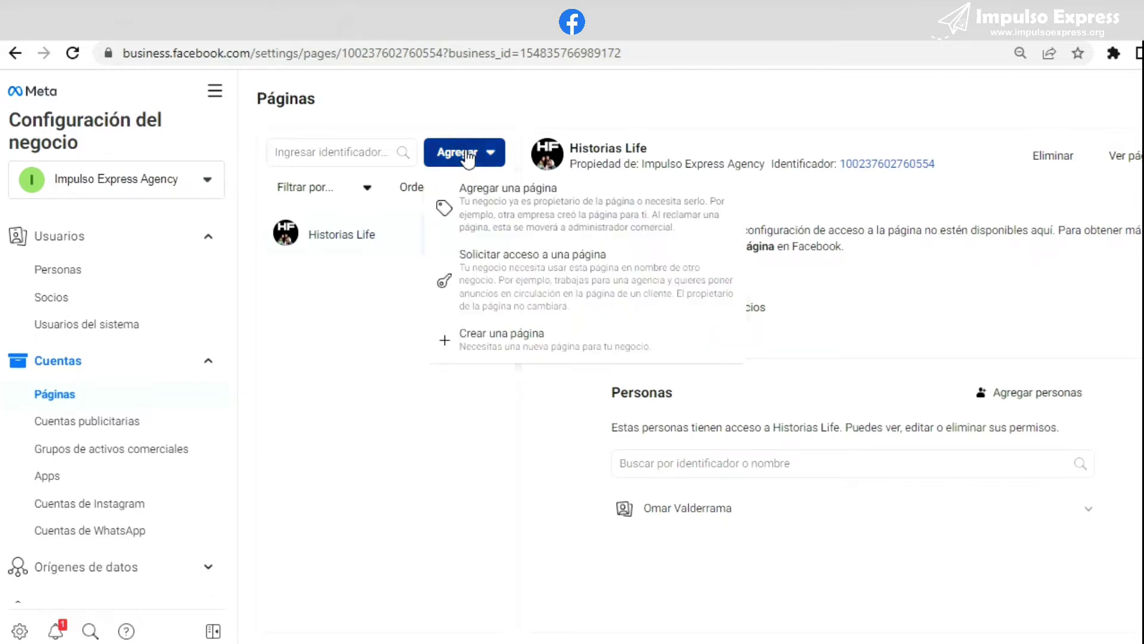
{"action": "left_click", "coordinate": [552, 233]}
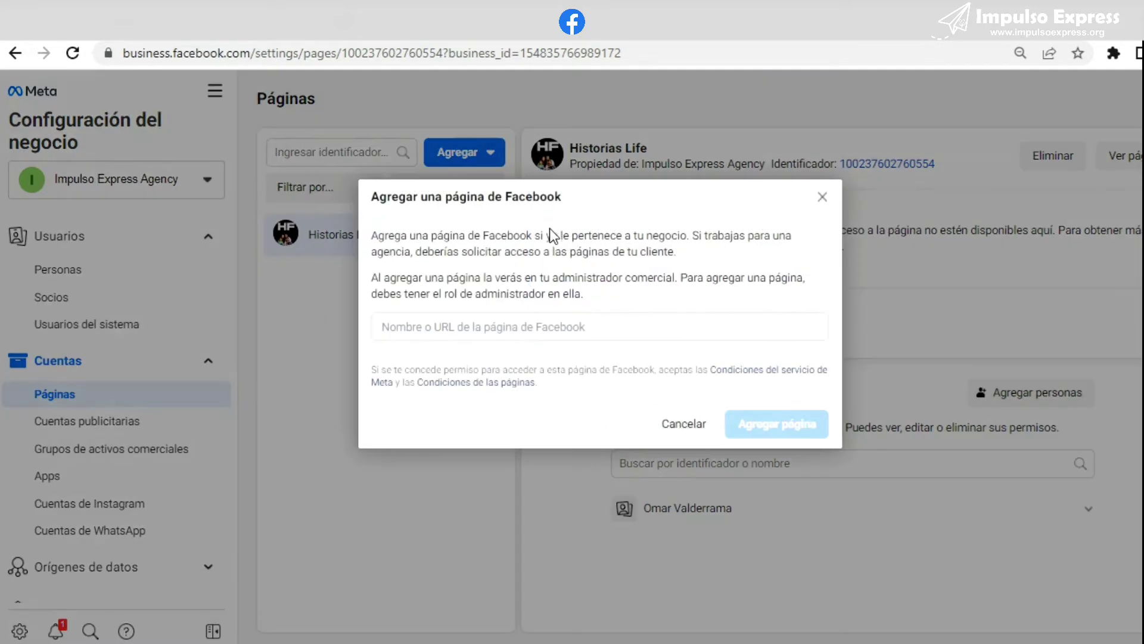
{"action": "left_click", "coordinate": [567, 333]}
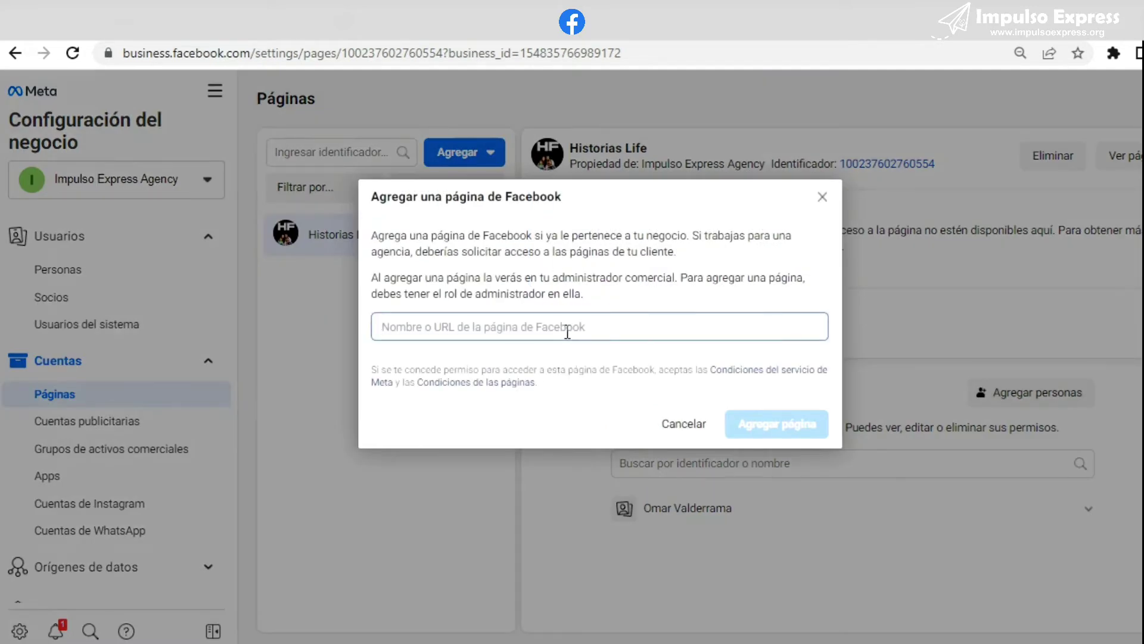
{"action": "type", "text": "r"}
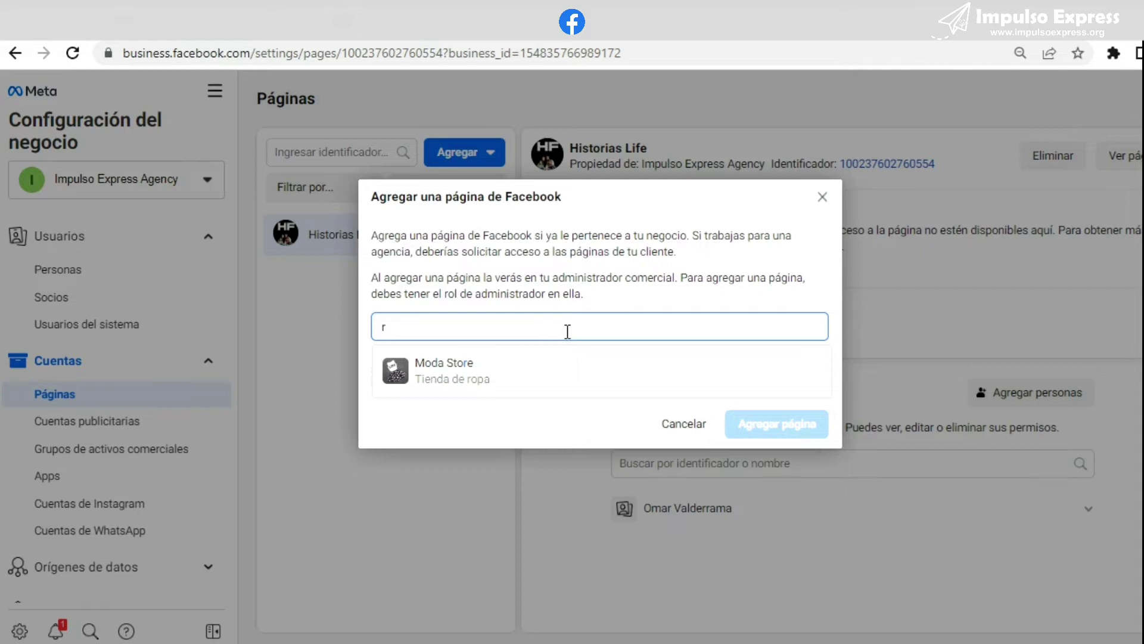
{"action": "left_click", "coordinate": [528, 365]}
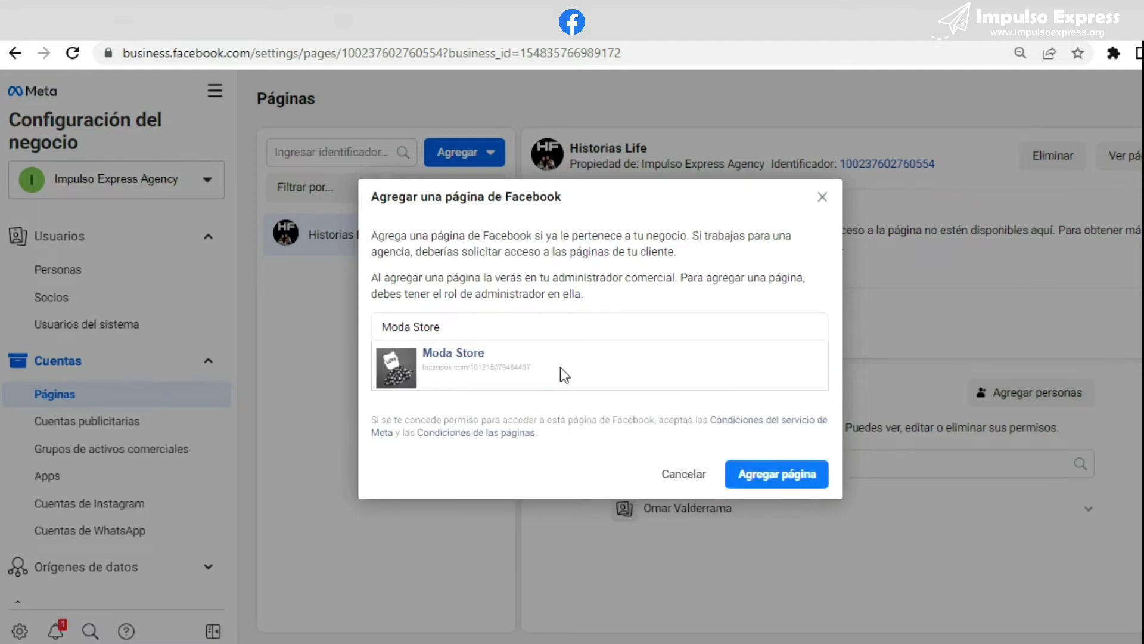
{"action": "left_click", "coordinate": [770, 474]}
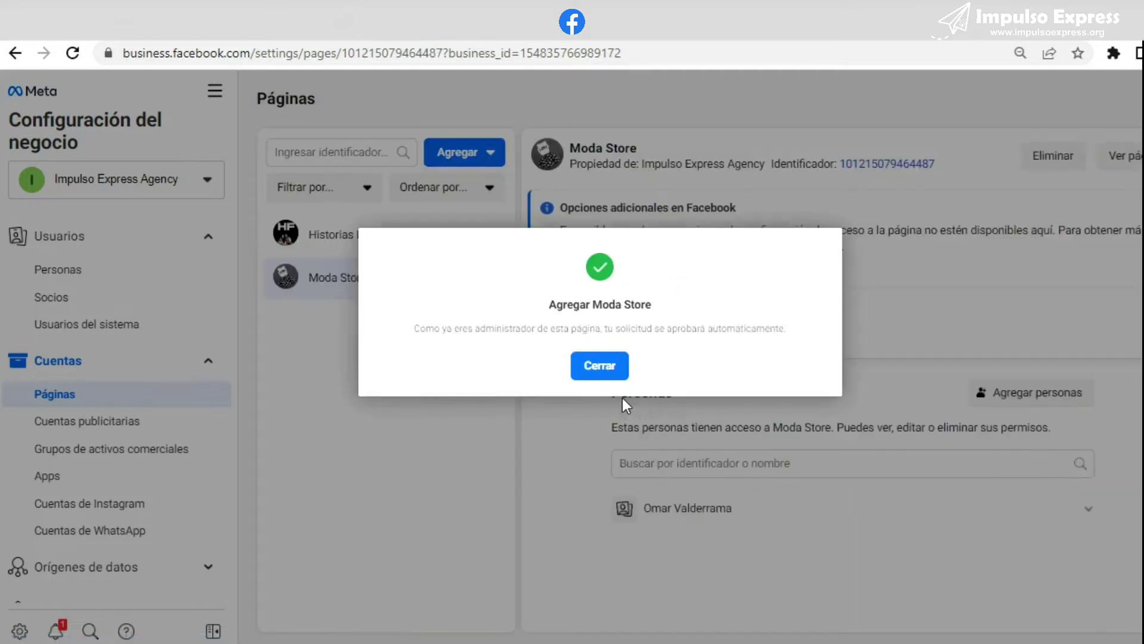
{"action": "left_click", "coordinate": [607, 364]}
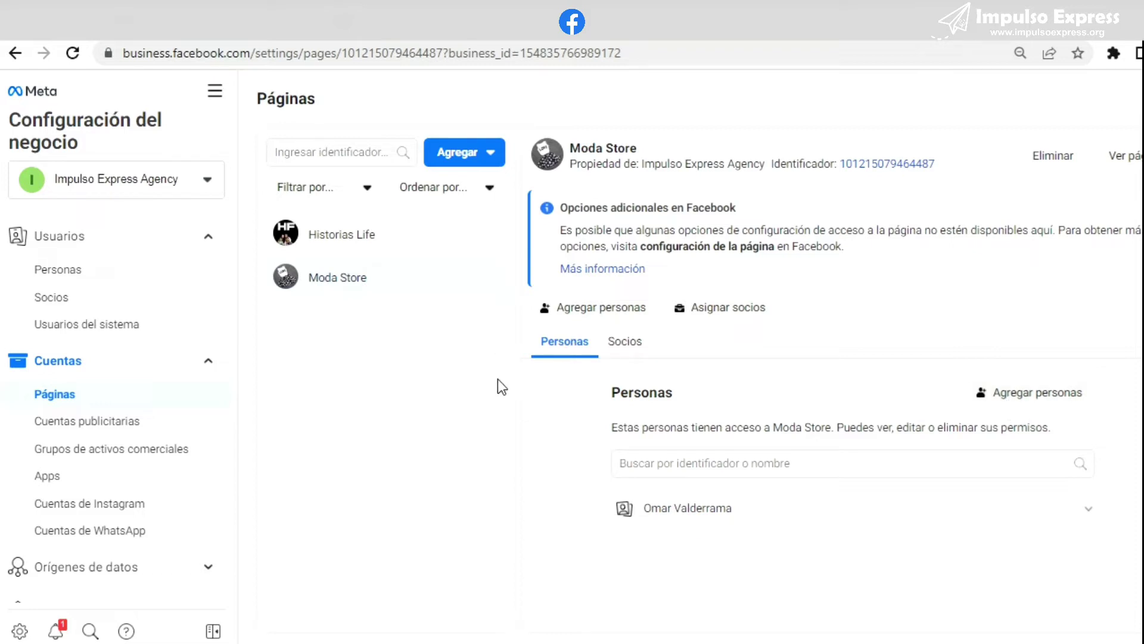
{"action": "left_click", "coordinate": [492, 157]}
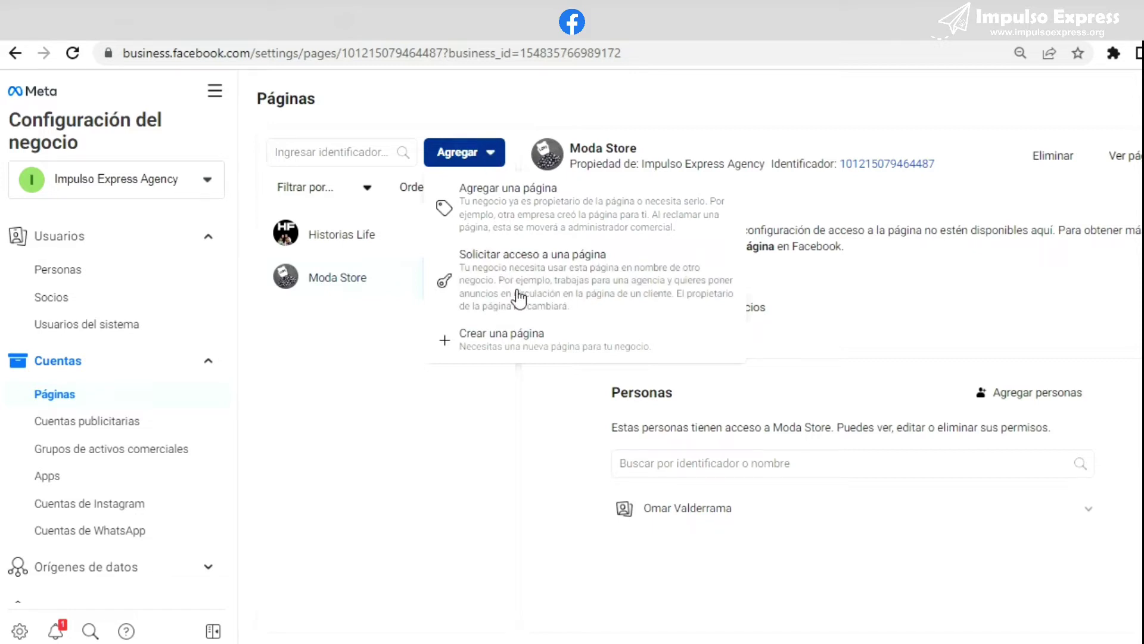
{"action": "left_click", "coordinate": [520, 298]}
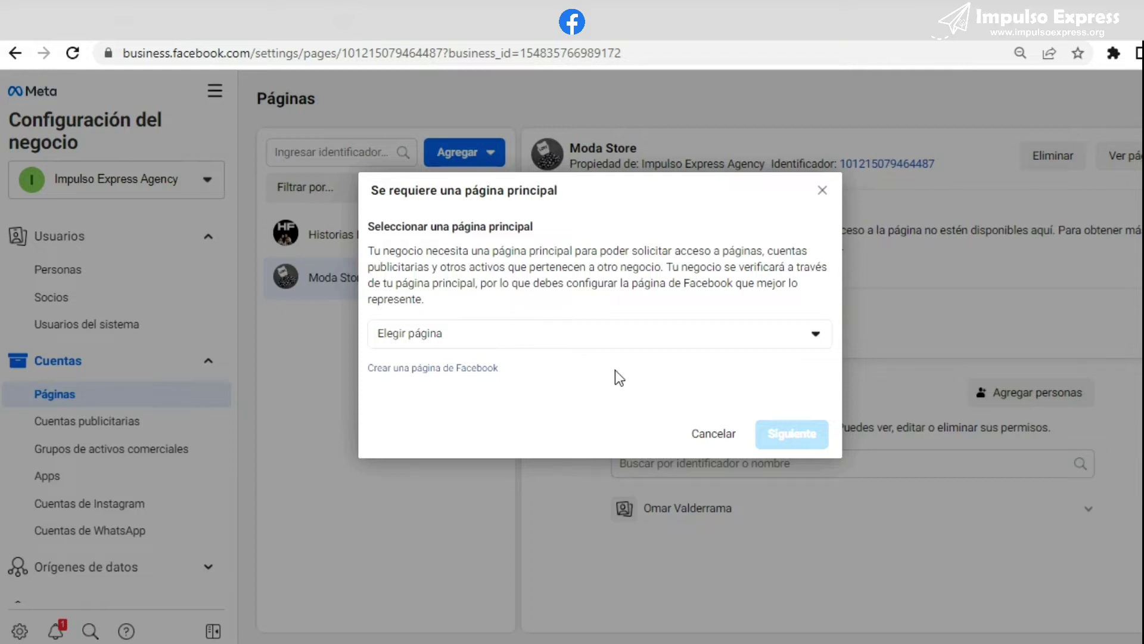
{"action": "left_click", "coordinate": [594, 338]}
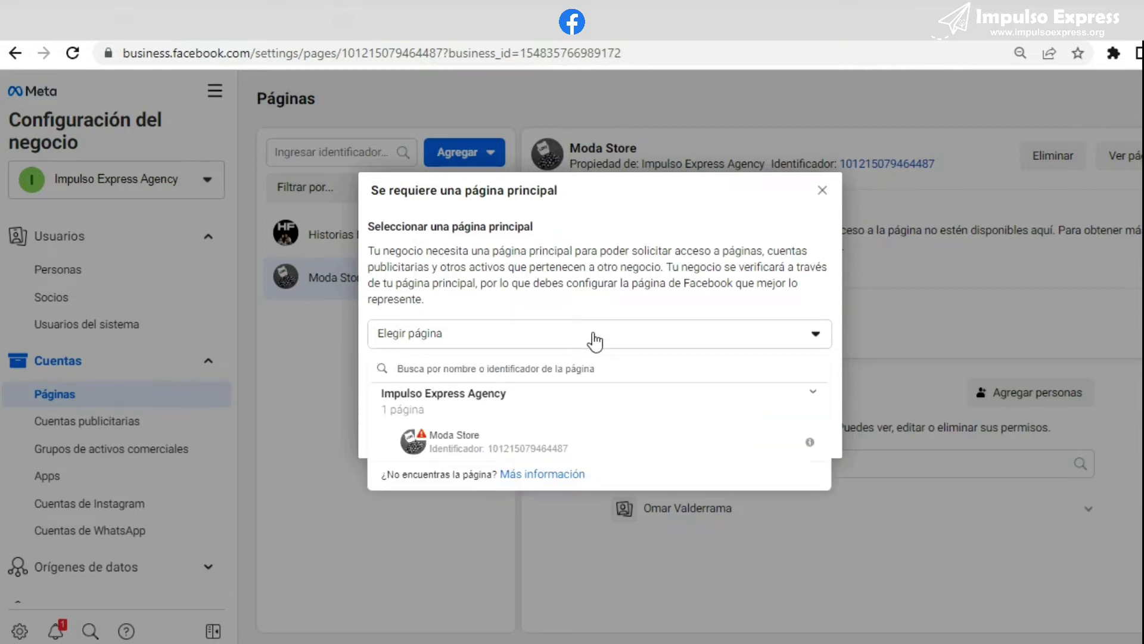
{"action": "left_click", "coordinate": [594, 340]}
{"action": "left_click", "coordinate": [539, 333]}
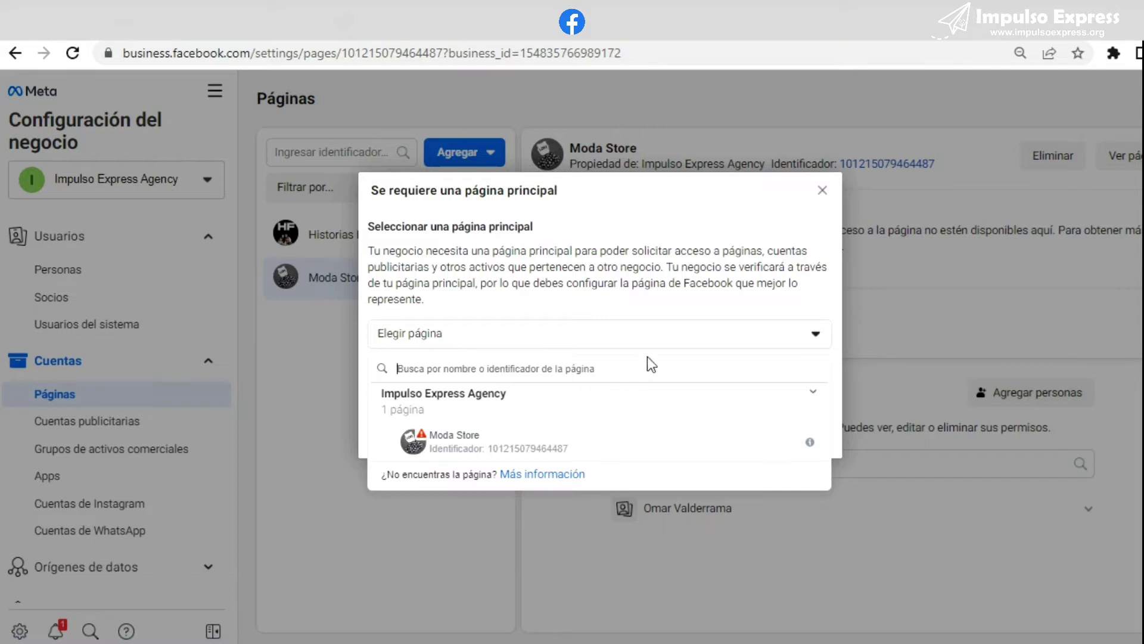
{"action": "left_click", "coordinate": [678, 293]}
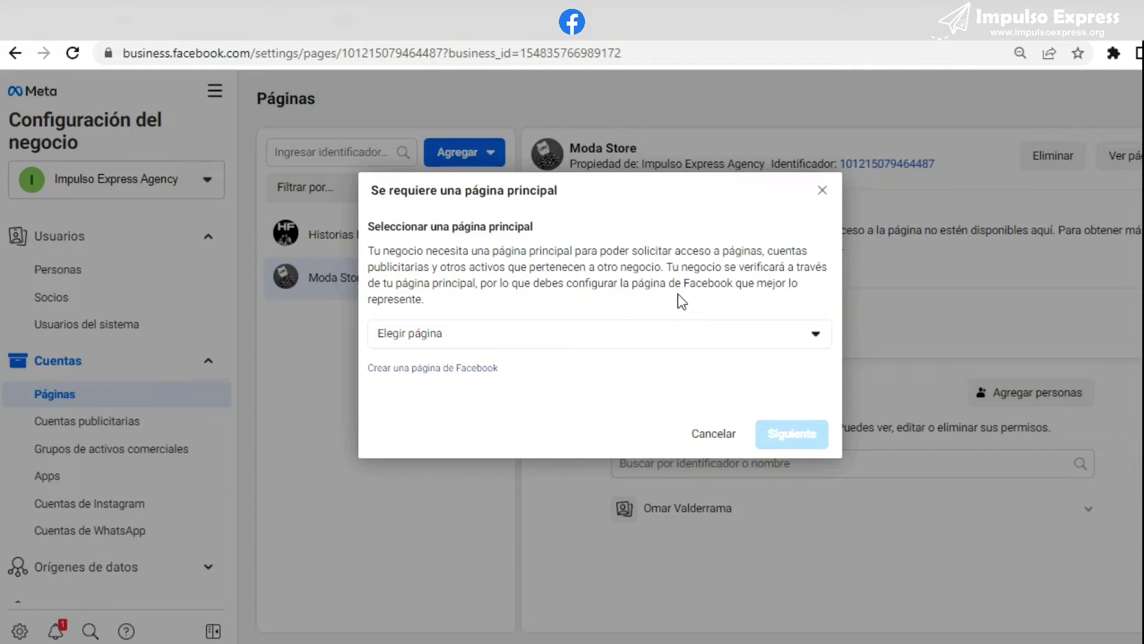
{"action": "left_click", "coordinate": [659, 345]}
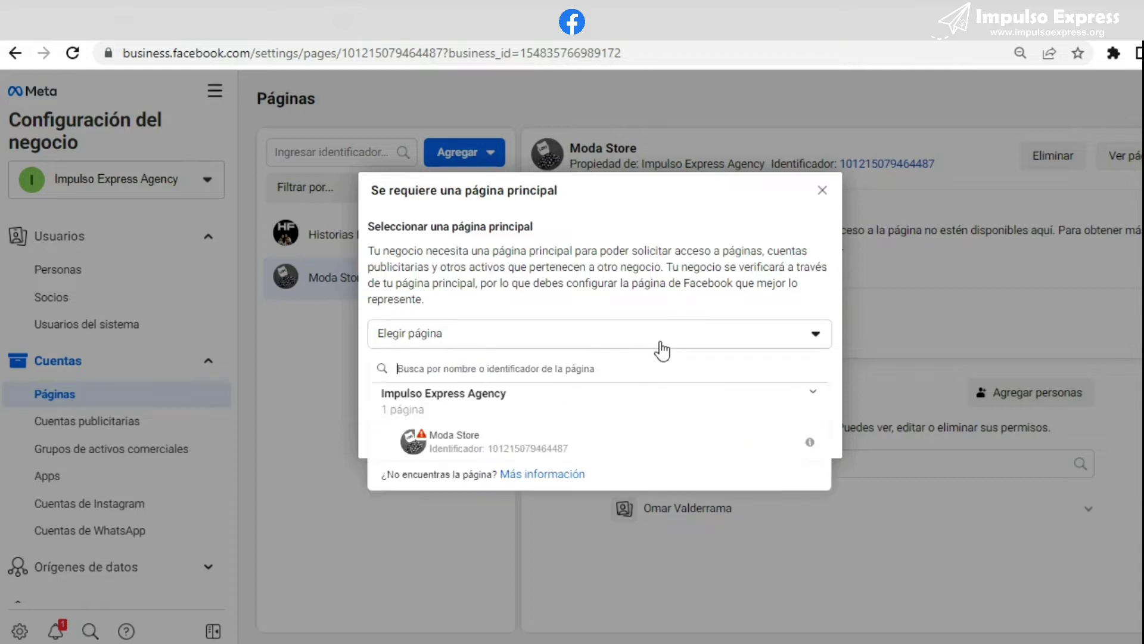
{"action": "left_click", "coordinate": [823, 189]}
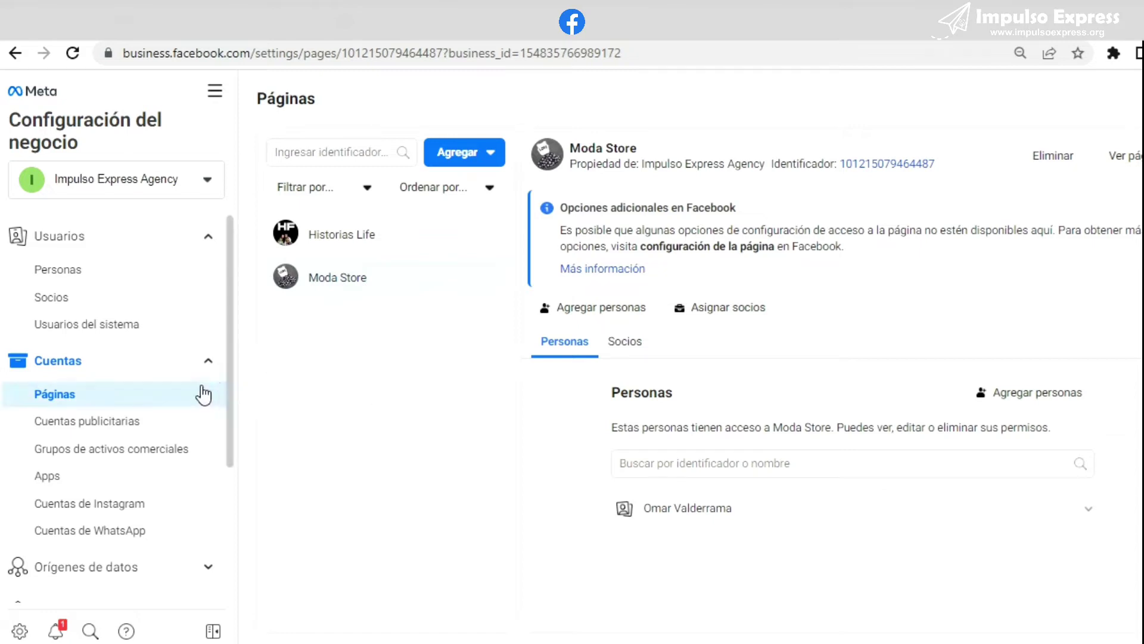
Start a request for access to a page and set Moda Store as the business's primary page
{"action": "left_click", "coordinate": [473, 153]}
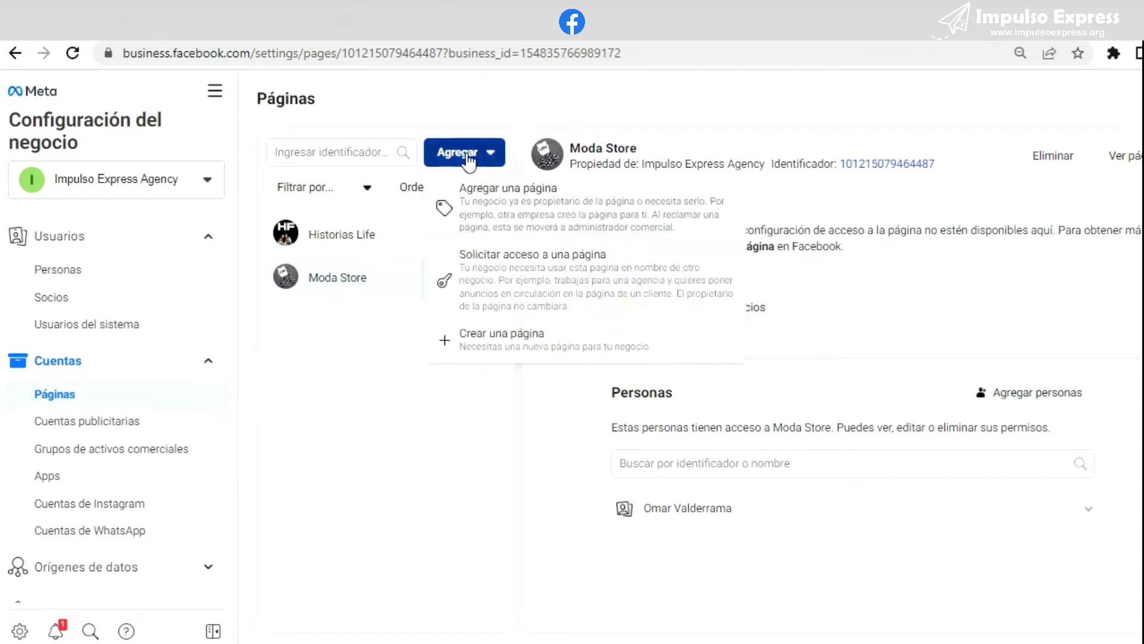
{"action": "left_click", "coordinate": [490, 264]}
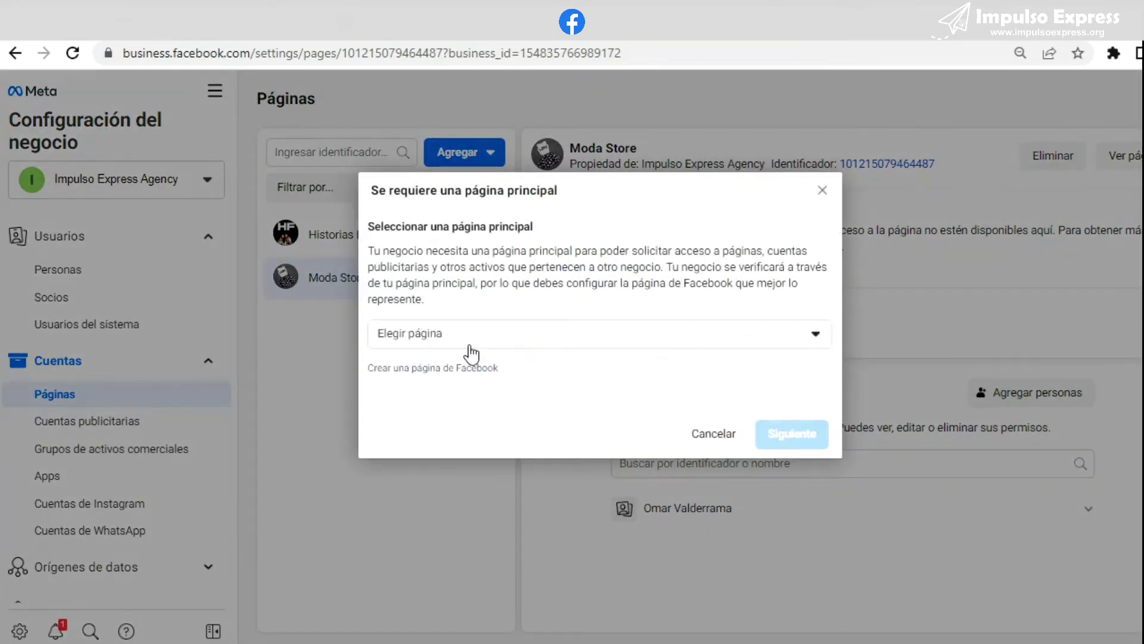
{"action": "left_click", "coordinate": [470, 344]}
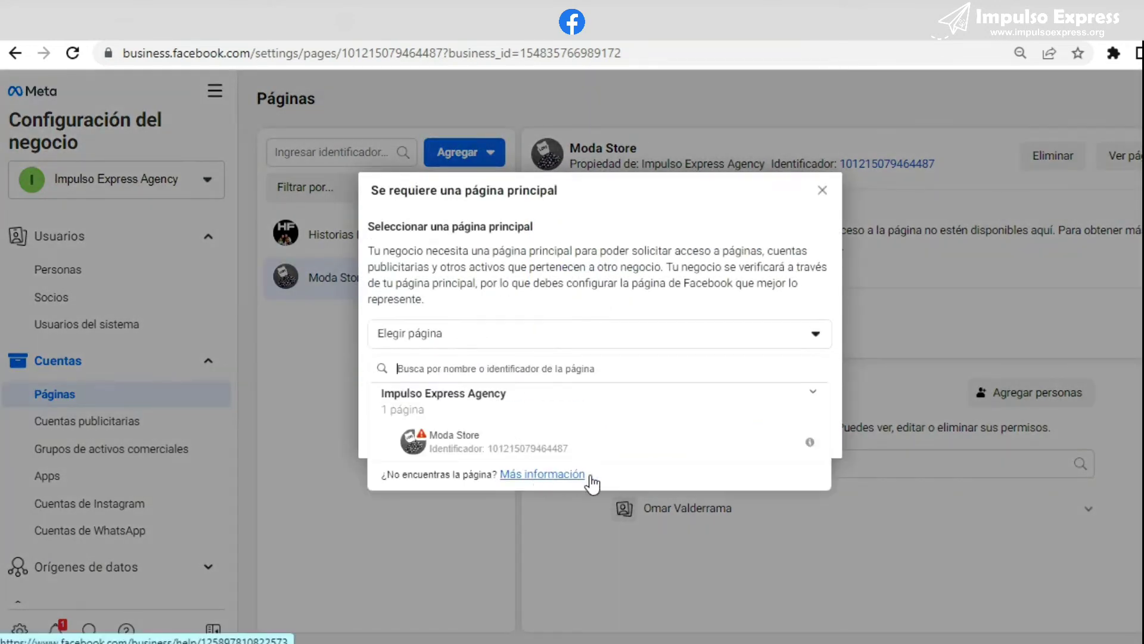
{"action": "left_click", "coordinate": [549, 445]}
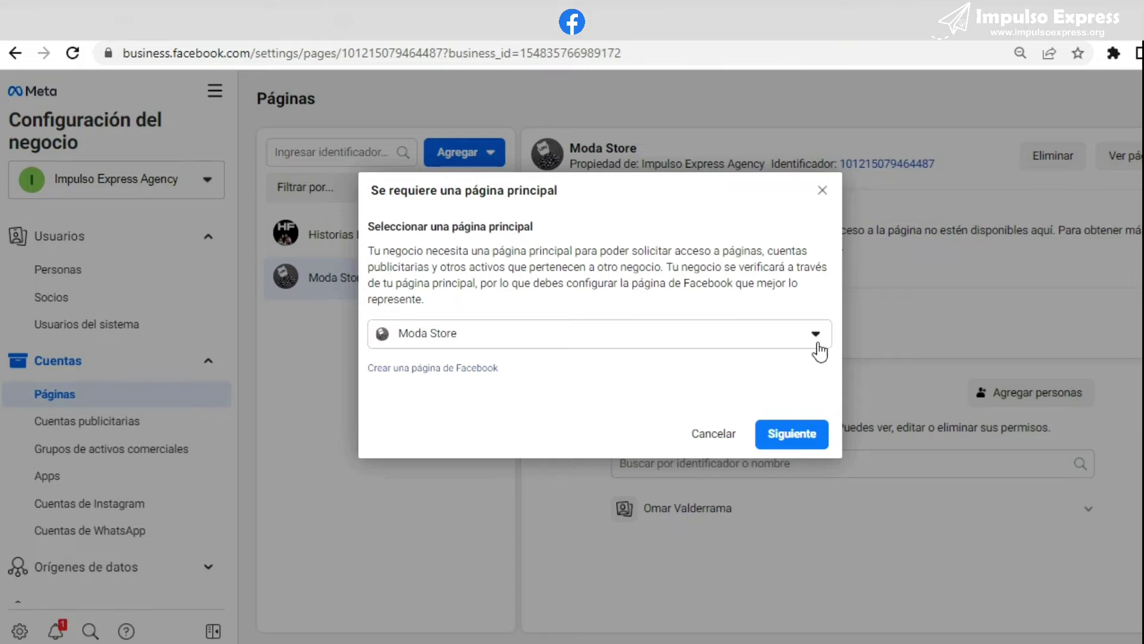
{"action": "left_click", "coordinate": [797, 438]}
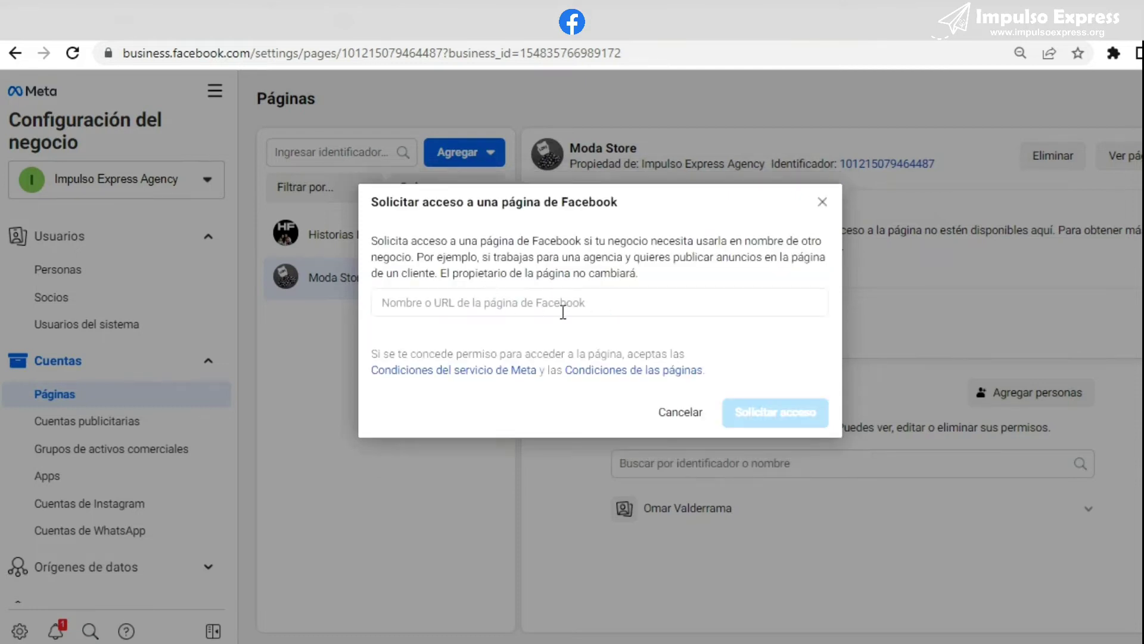
Search for a Facebook page to request using "impulso", look through the suggestions and clear the search
{"action": "left_click", "coordinate": [558, 310]}
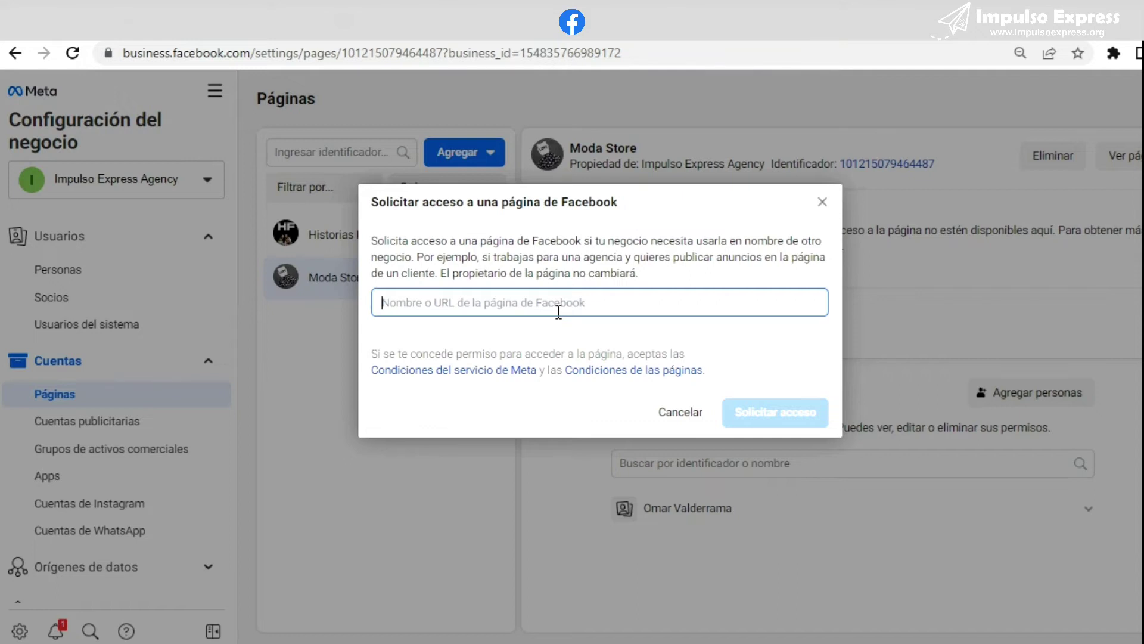
{"action": "type", "text": "im"}
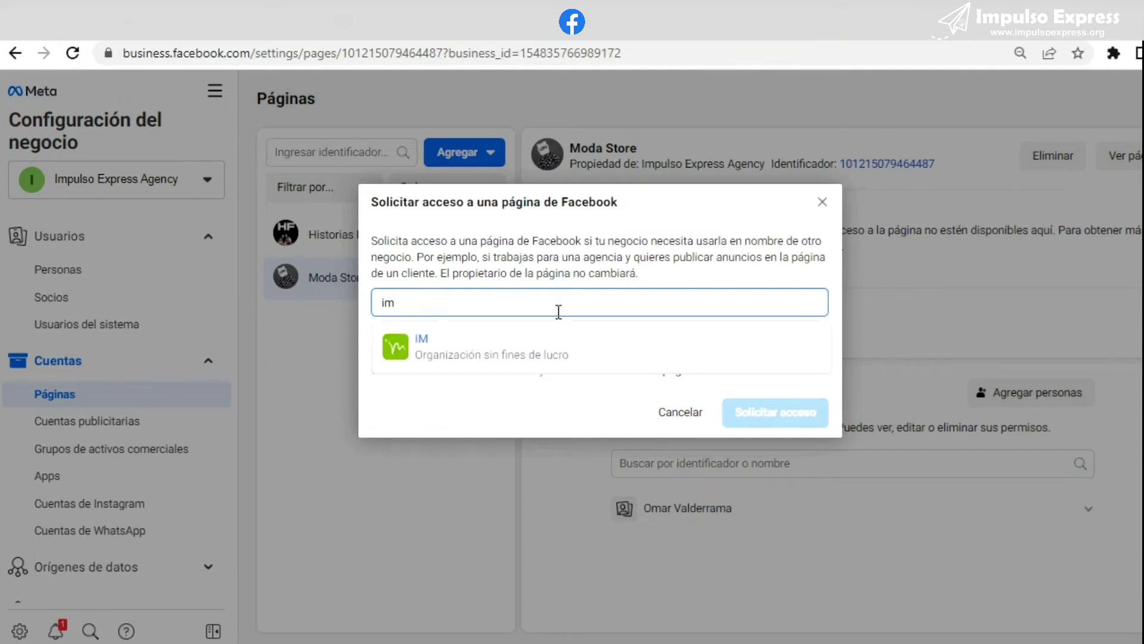
{"action": "type", "text": "pulso"}
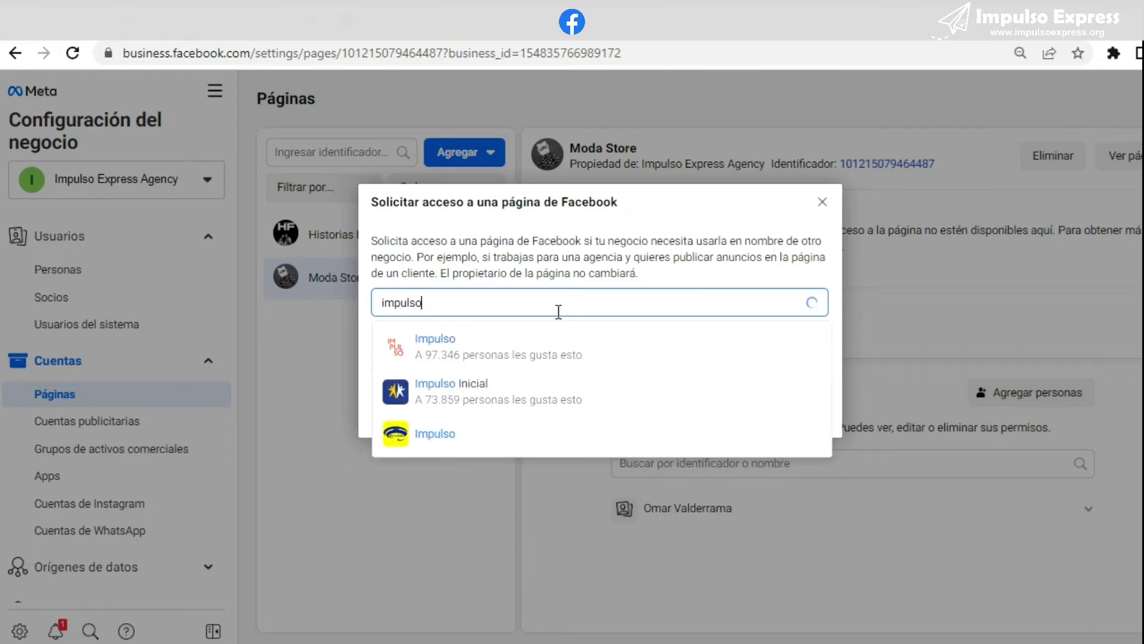
{"action": "scroll", "coordinate": [544, 417], "scroll_direction": "down", "scroll_amount": 2}
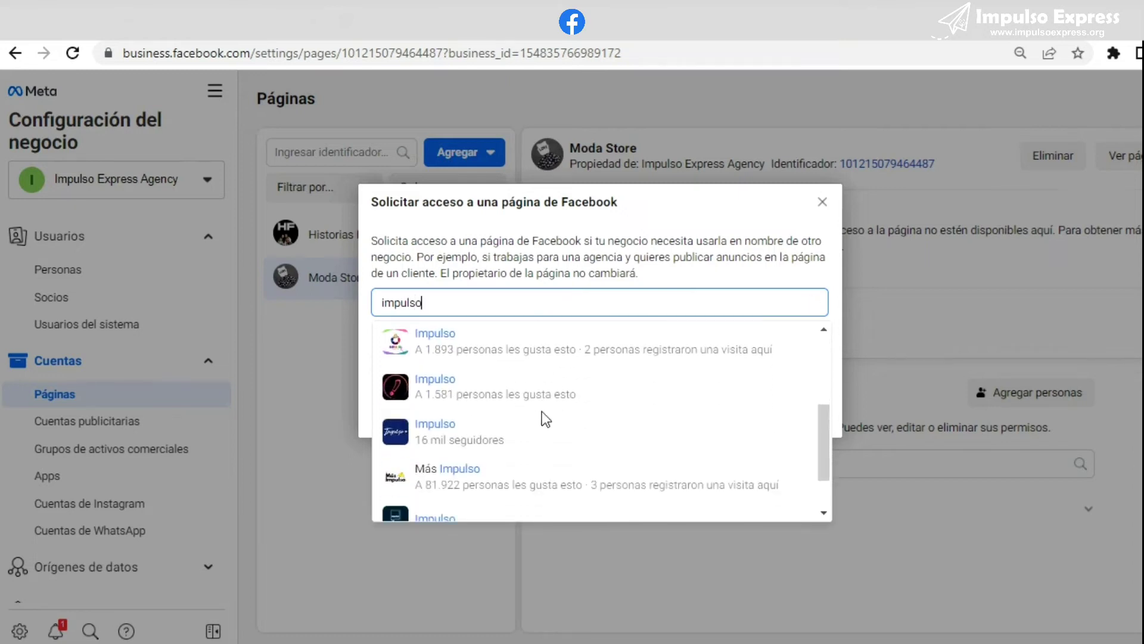
{"action": "scroll", "coordinate": [541, 411], "scroll_direction": "down", "scroll_amount": 1}
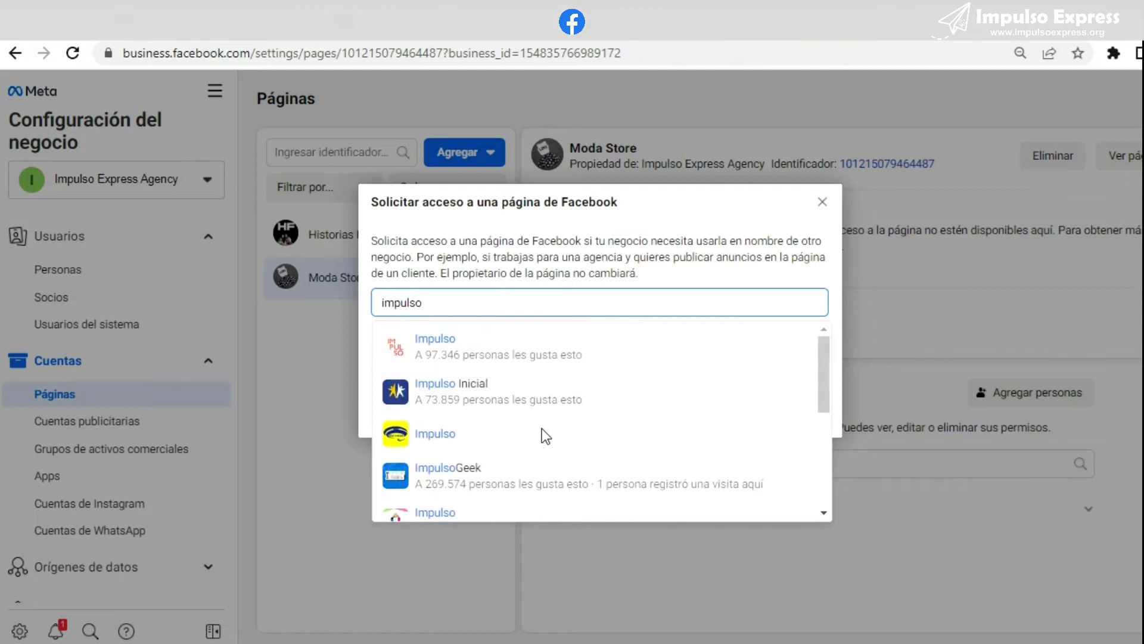
{"action": "scroll", "coordinate": [510, 360], "scroll_direction": "down", "scroll_amount": 3}
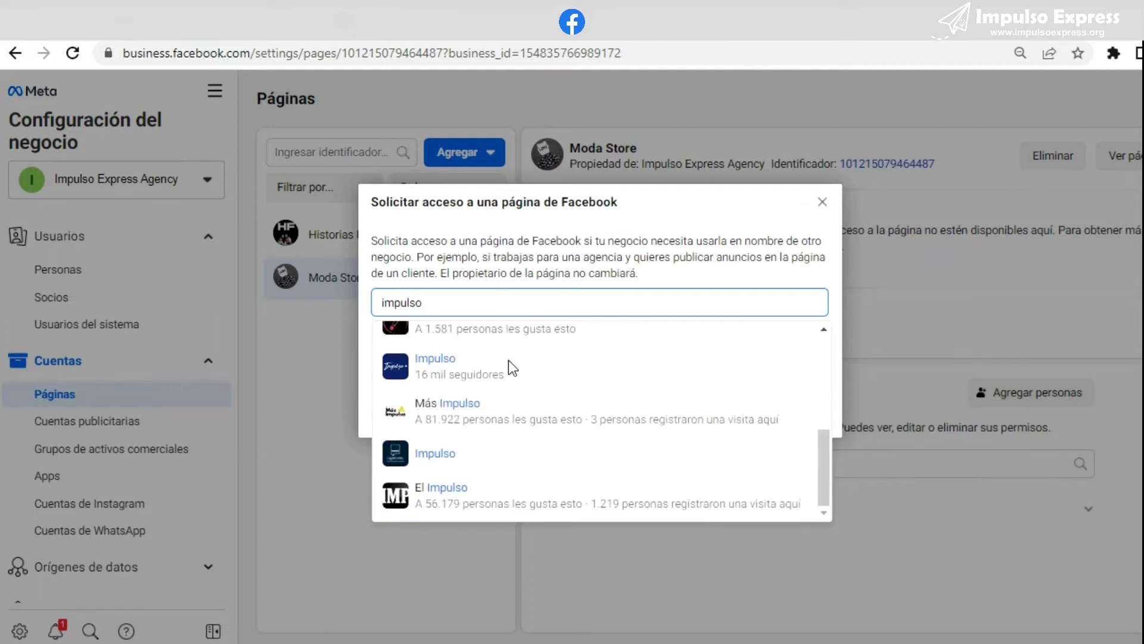
{"action": "key", "text": "BackSpace"}
{"action": "key", "text": "BackSpace"}
{"action": "key", "text": "BackSpace"}
{"action": "key", "text": "BackSpace"}
{"action": "key", "text": "BackSpace"}
{"action": "key", "text": "BackSpace"}
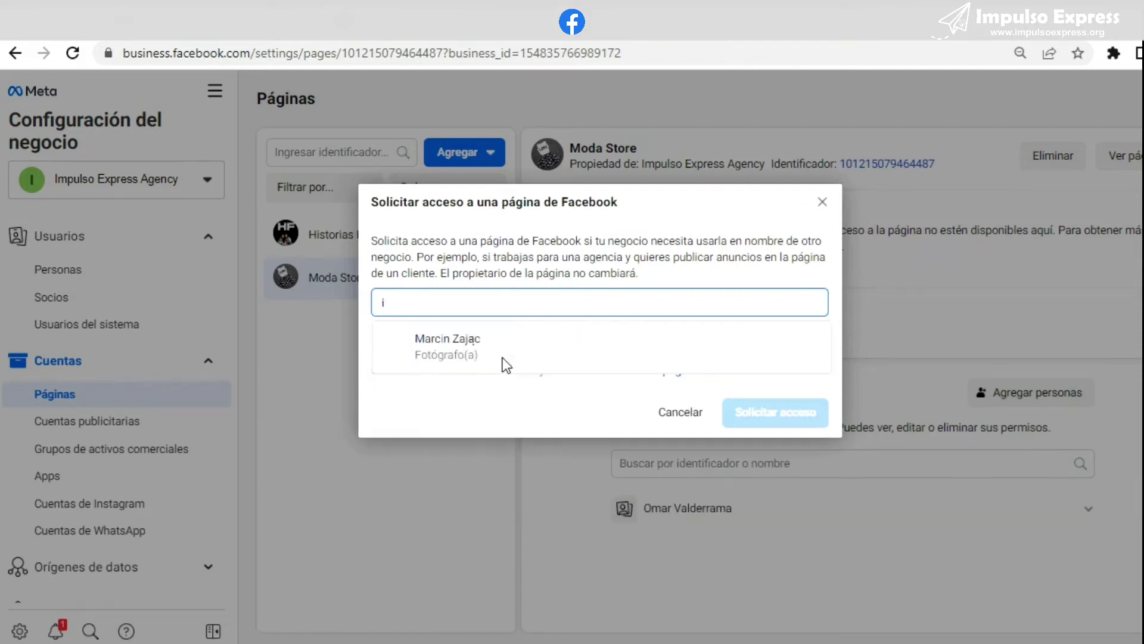
{"action": "key", "text": "BackSpace"}
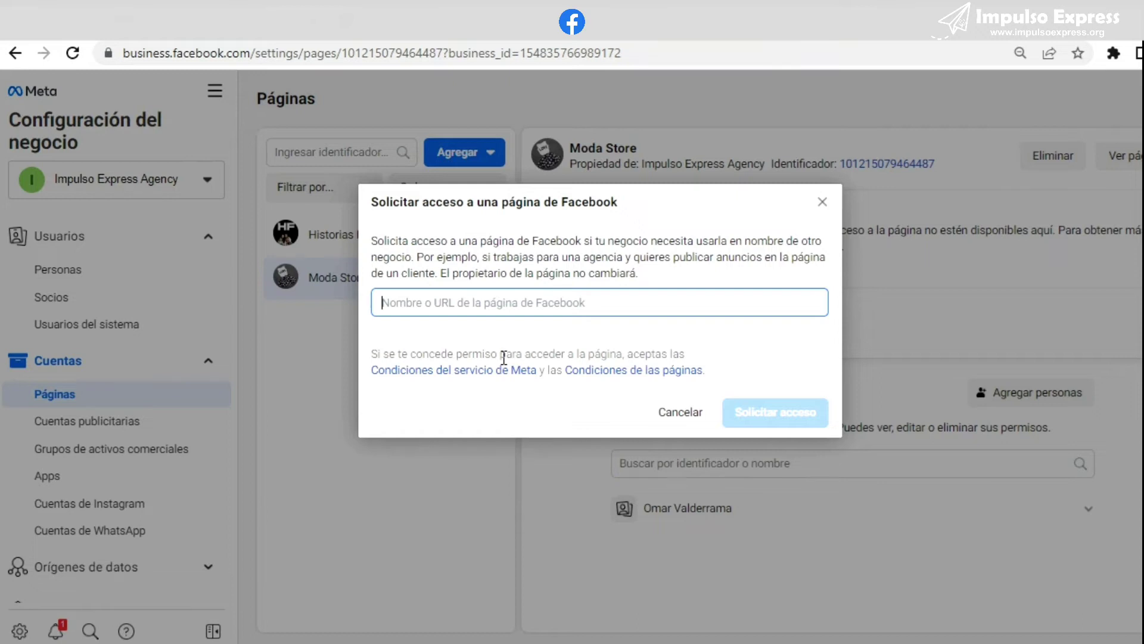
Search for "frases" and select the page named frases for the access request
{"action": "type", "text": "f"}
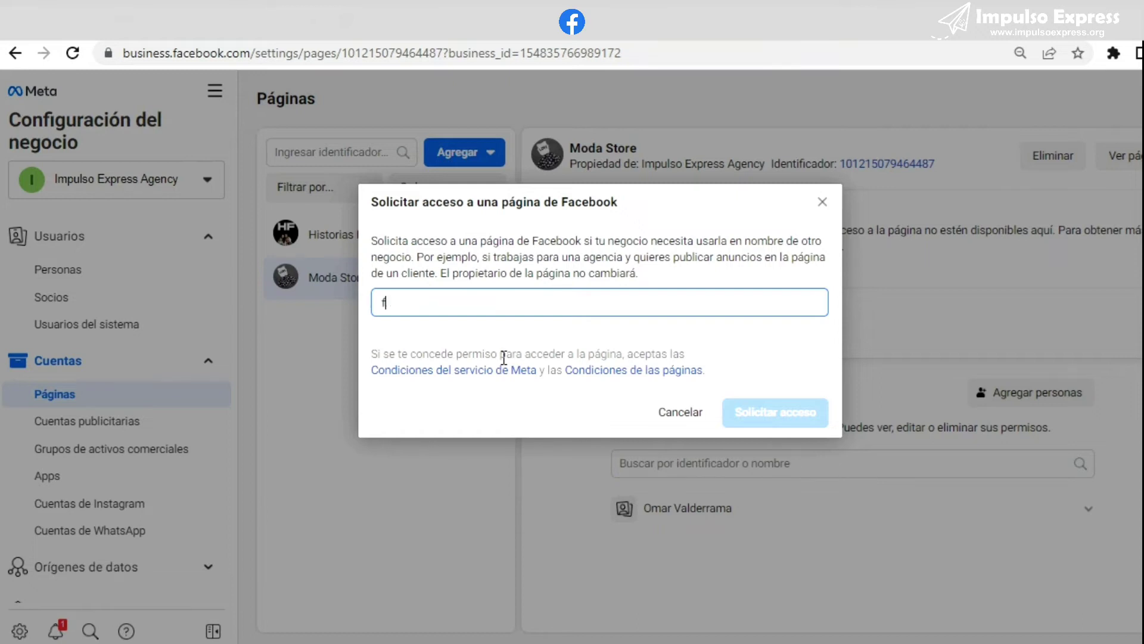
{"action": "type", "text": "rases"}
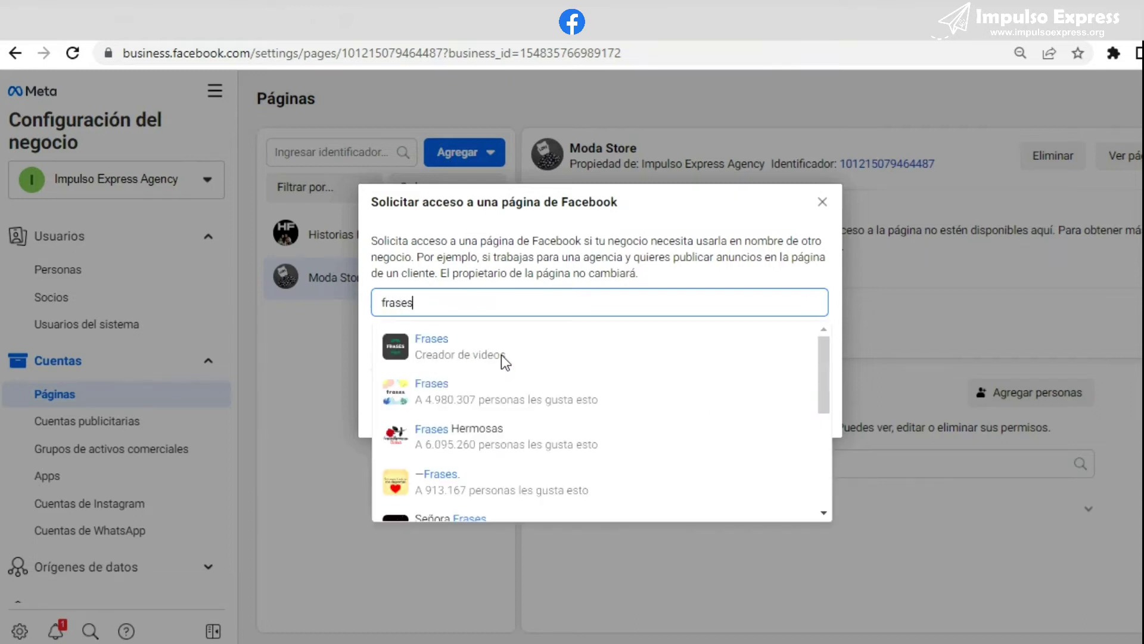
{"action": "scroll", "coordinate": [511, 380], "scroll_direction": "down", "scroll_amount": 5}
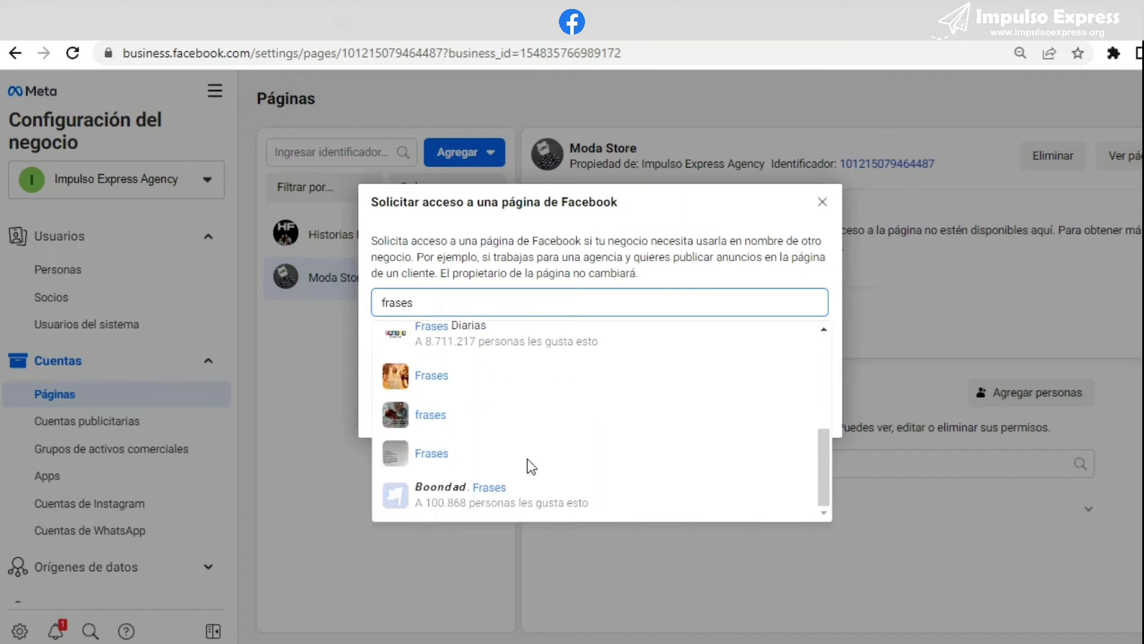
{"action": "left_click", "coordinate": [499, 420]}
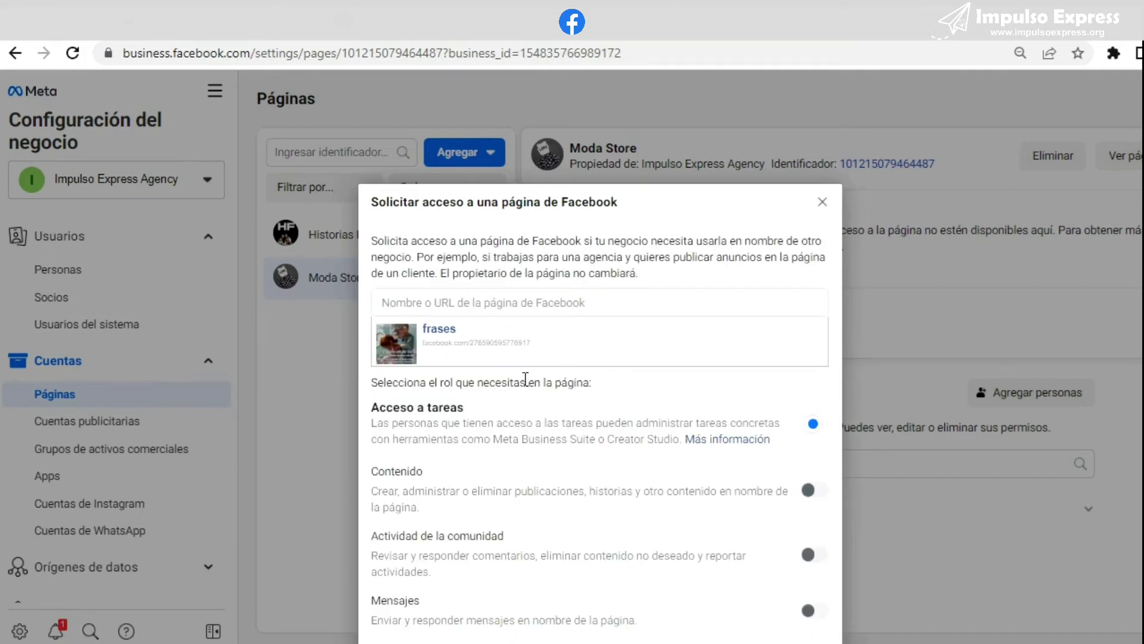
Turn on the Contenido and Anuncios task permissions for the request, and change the requested role to Acceso a Facebook
{"action": "scroll", "coordinate": [526, 377], "scroll_direction": "down", "scroll_amount": 2}
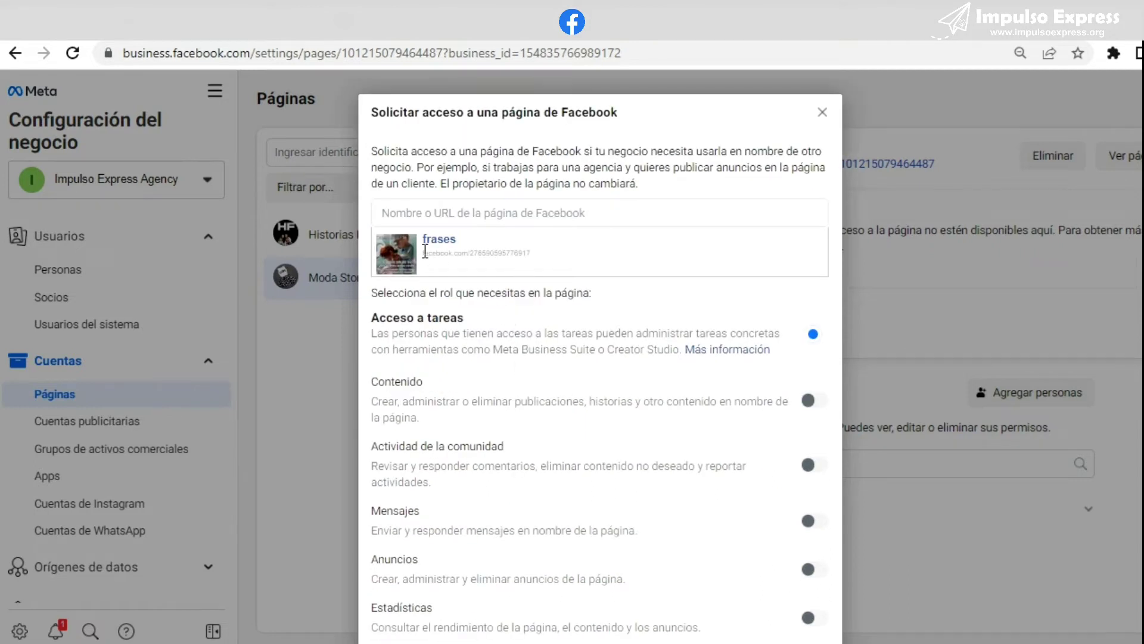
{"action": "scroll", "coordinate": [668, 352], "scroll_direction": "down", "scroll_amount": 2}
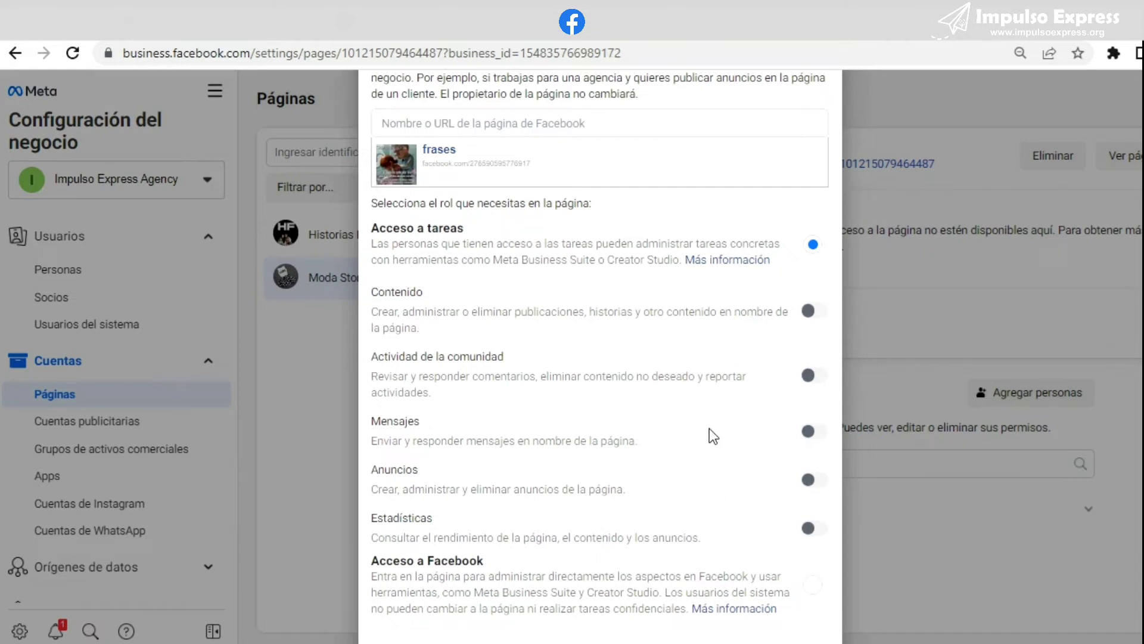
{"action": "left_click", "coordinate": [814, 311]}
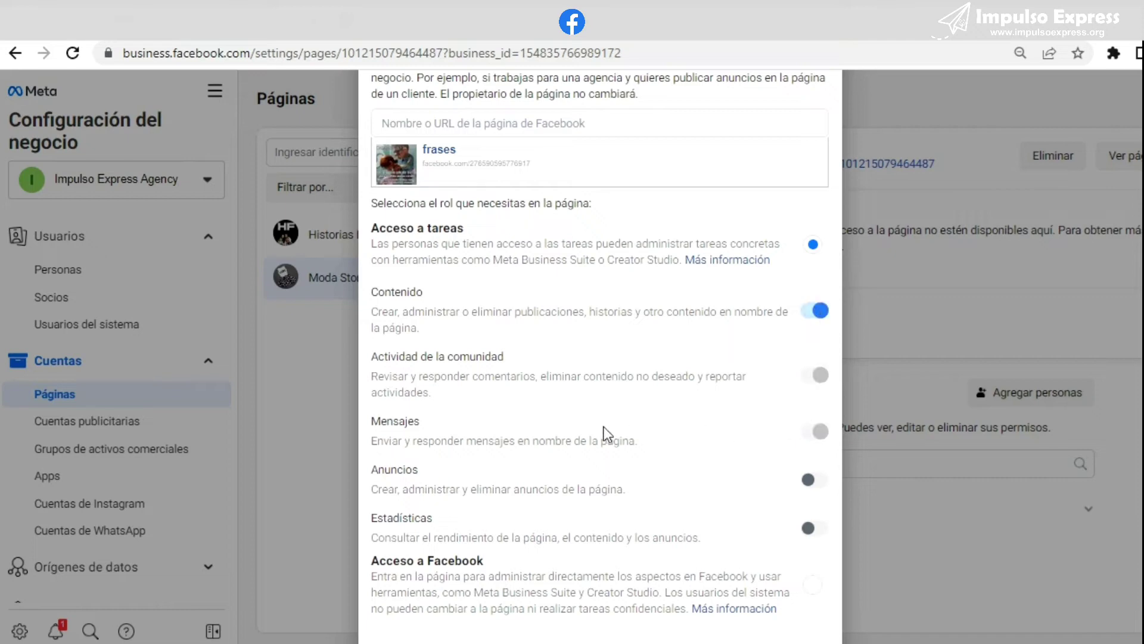
{"action": "left_click", "coordinate": [821, 483]}
{"action": "scroll", "coordinate": [832, 530], "scroll_direction": "down", "scroll_amount": 3}
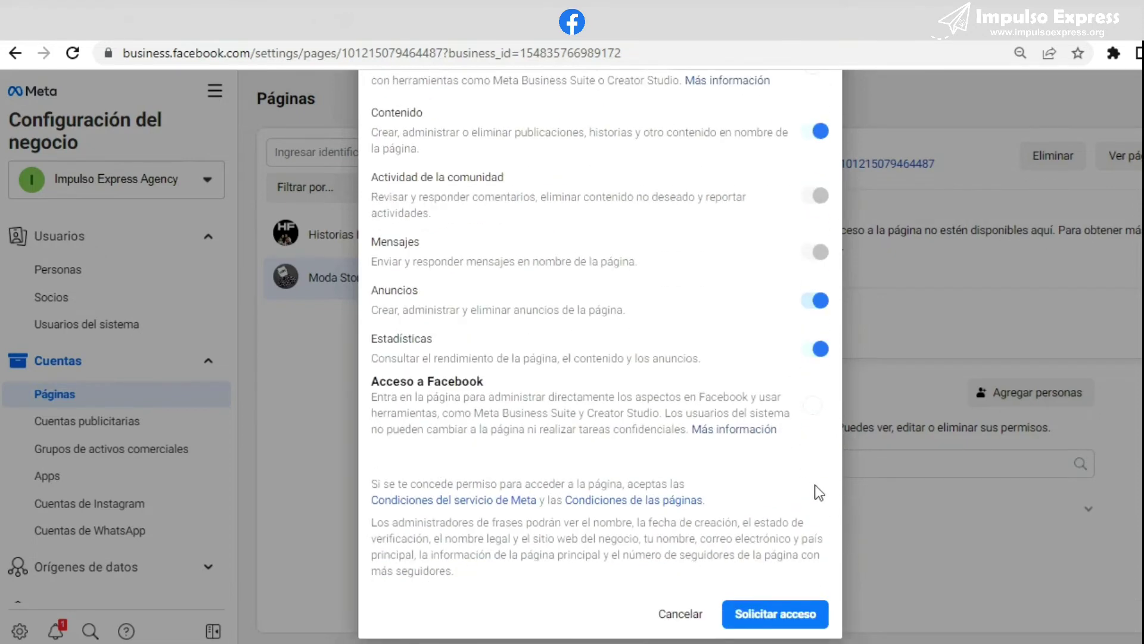
{"action": "left_click", "coordinate": [819, 417]}
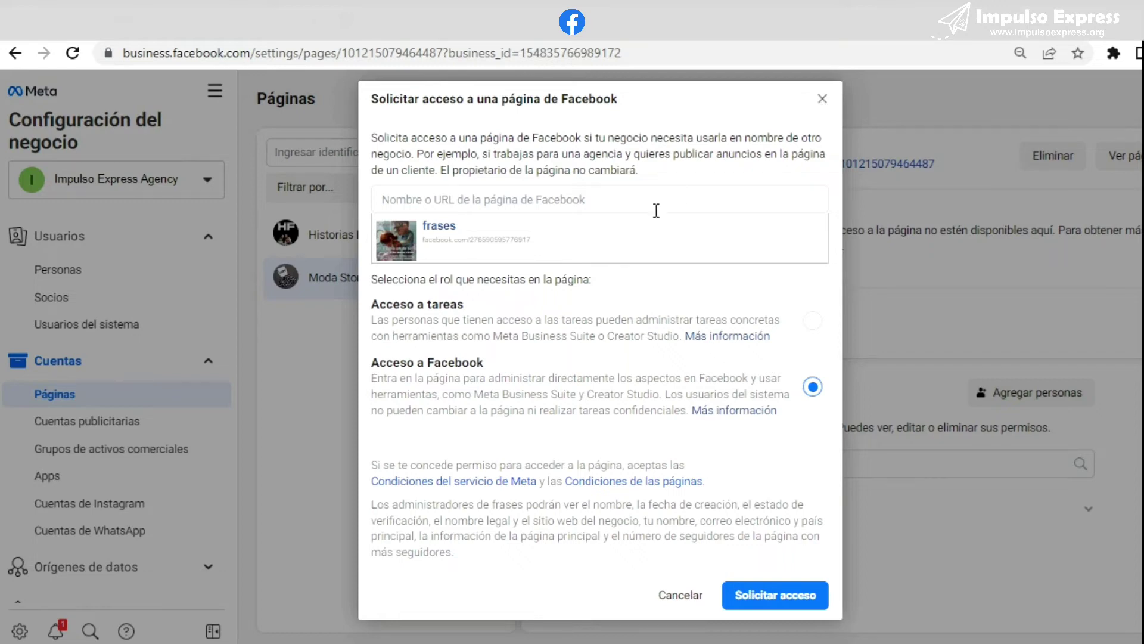
Switch to the Facebook home feed in the Edge browser and list the profiles and pages of that account
{"action": "left_click", "coordinate": [618, 201]}
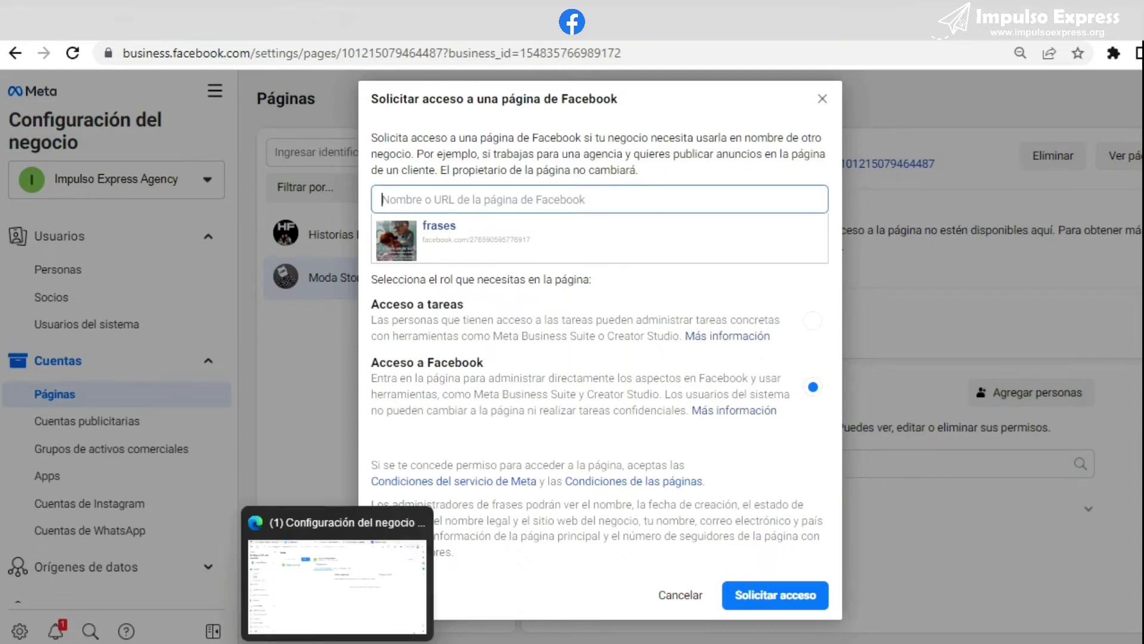
{"action": "left_click", "coordinate": [324, 603]}
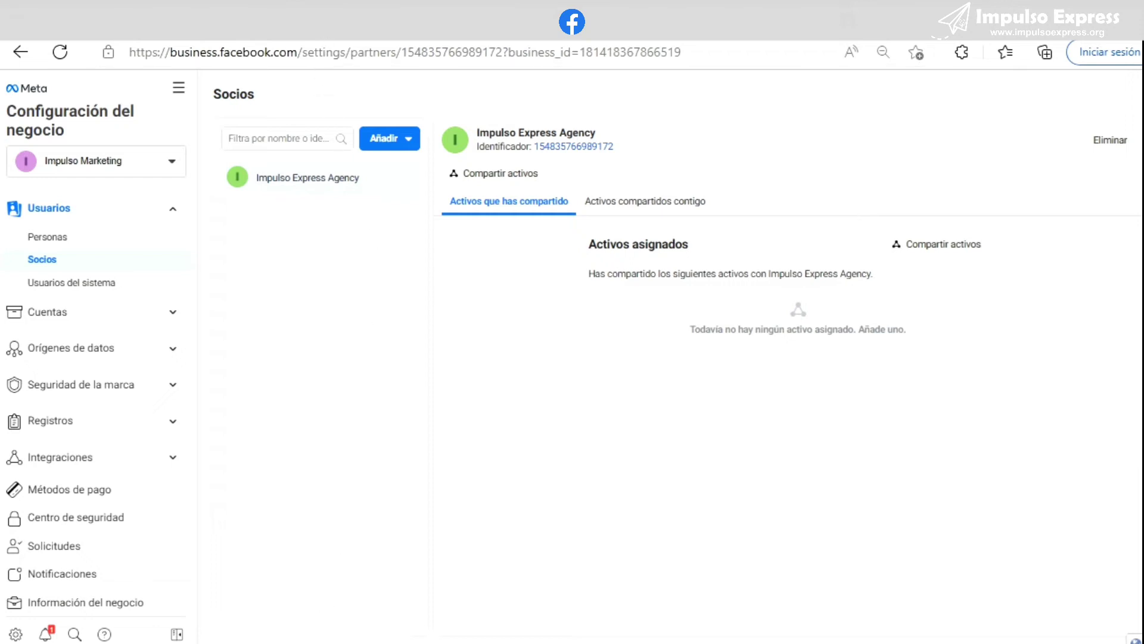
{"action": "key", "text": "alt+Tab"}
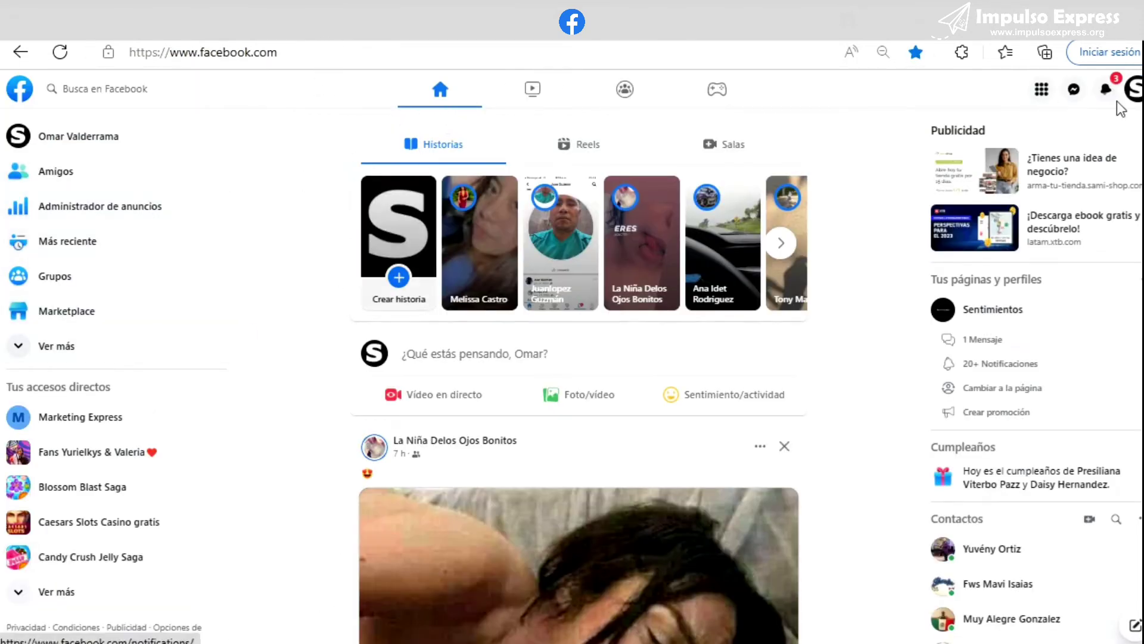
{"action": "left_click", "coordinate": [1132, 89]}
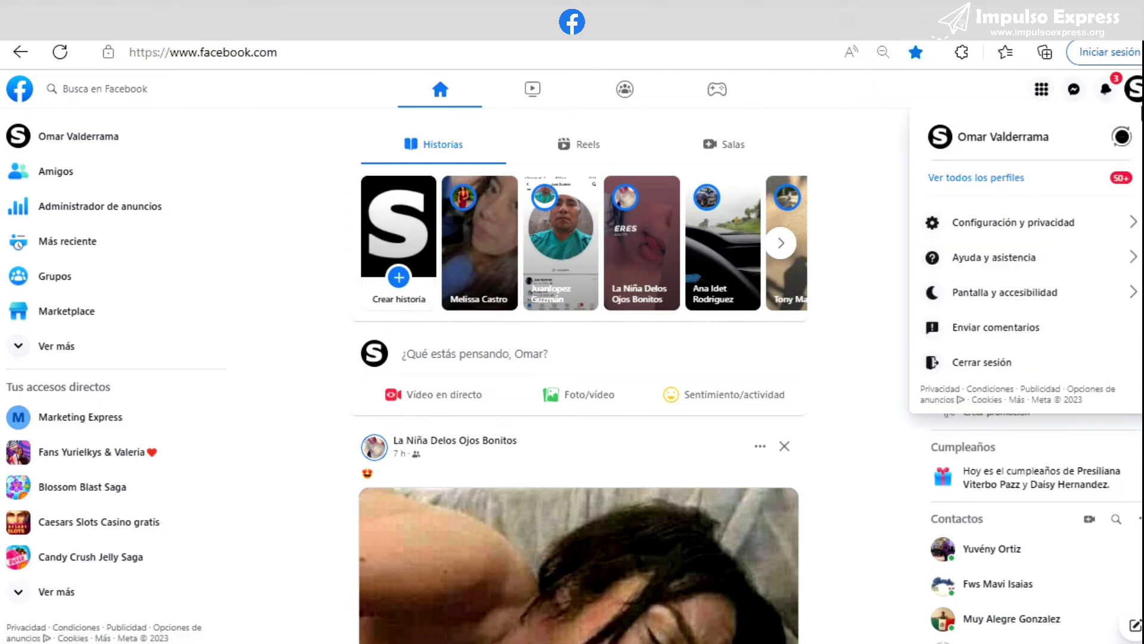
{"action": "left_click", "coordinate": [1084, 195]}
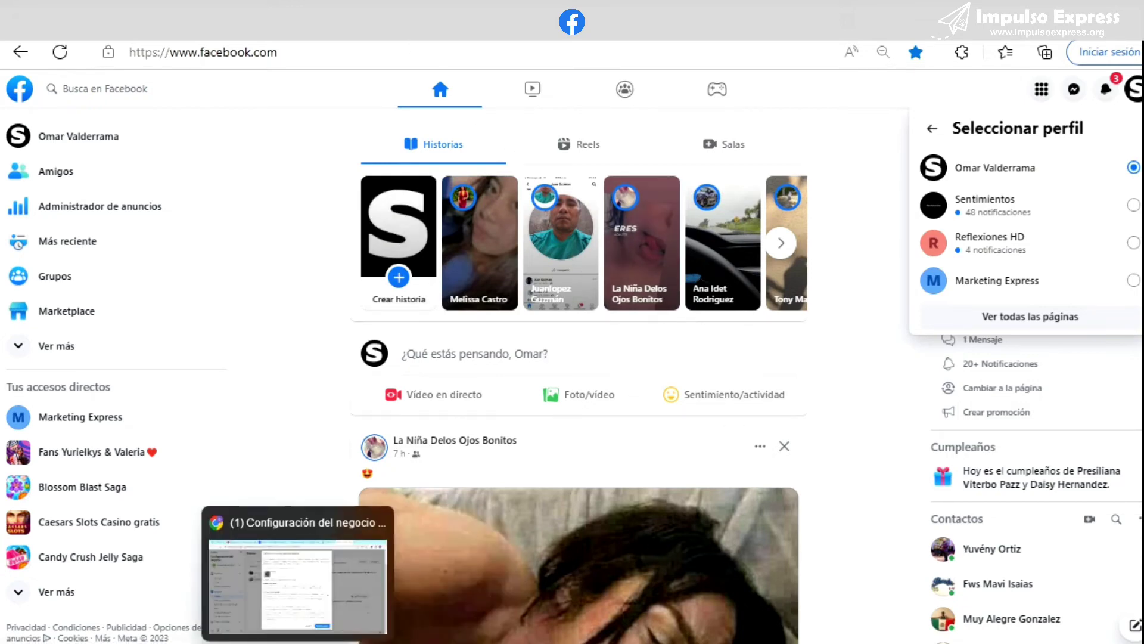
Switch back to the business settings in Chrome, search for "reflexiones HD" and select the Reflexiones HD page for the access request
{"action": "left_click", "coordinate": [289, 609]}
{"action": "type", "text": "reflex"}
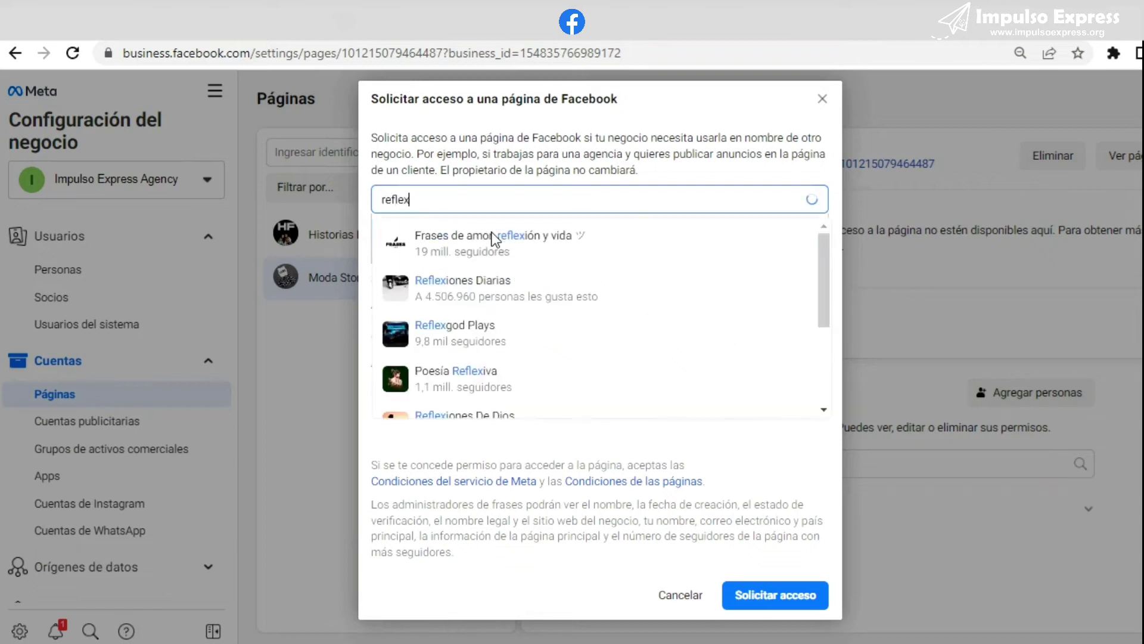
{"action": "type", "text": "iones"}
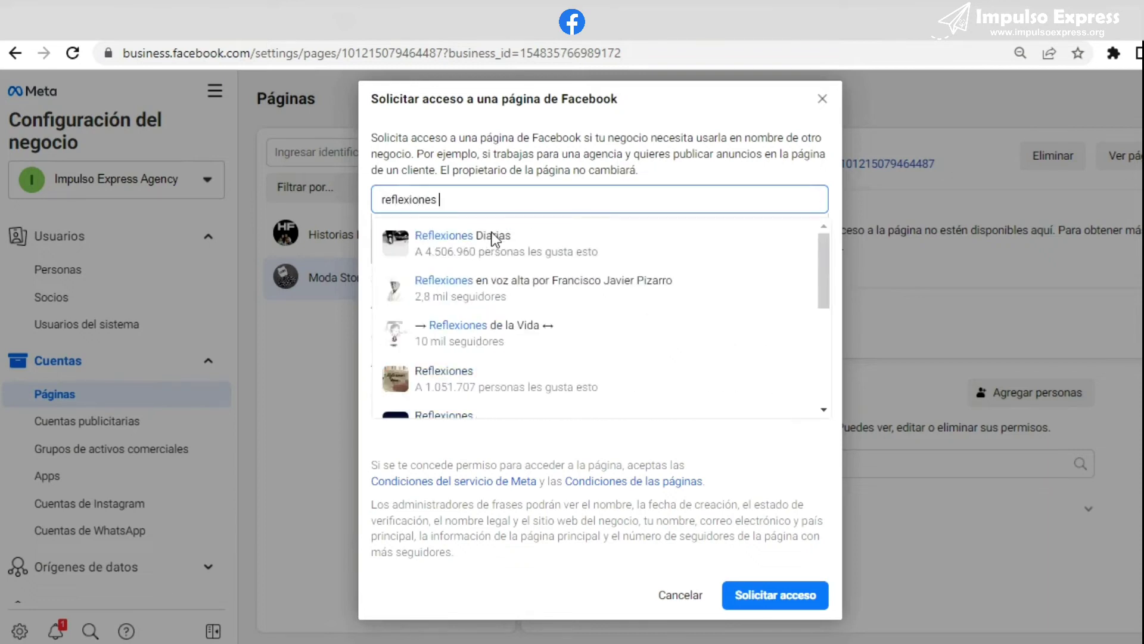
{"action": "type", "text": " HD"}
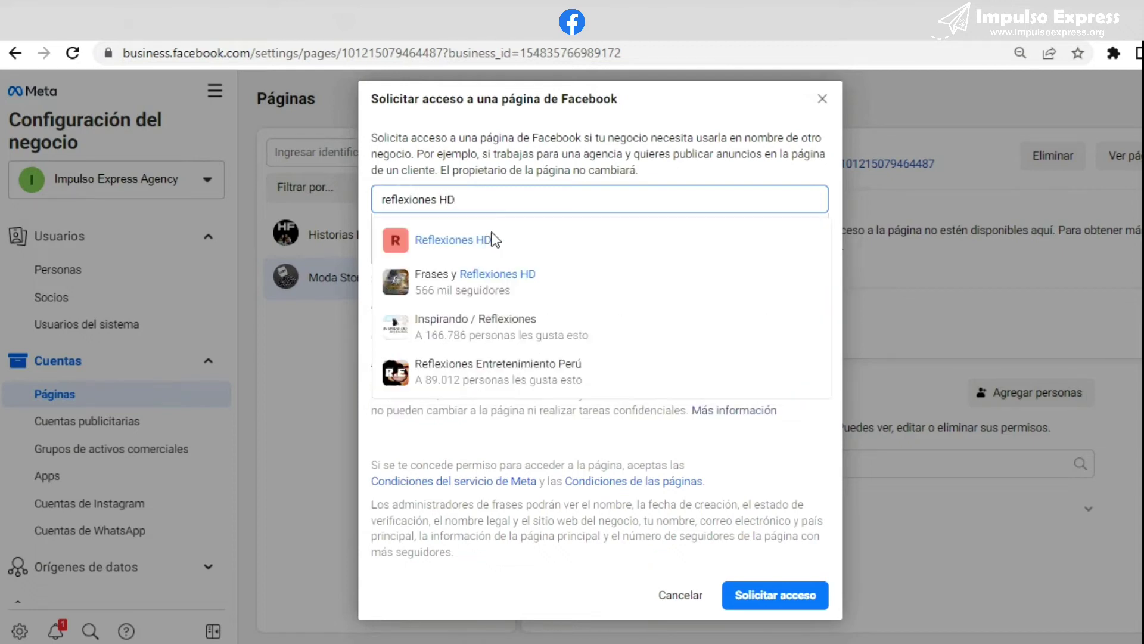
{"action": "left_click", "coordinate": [505, 237]}
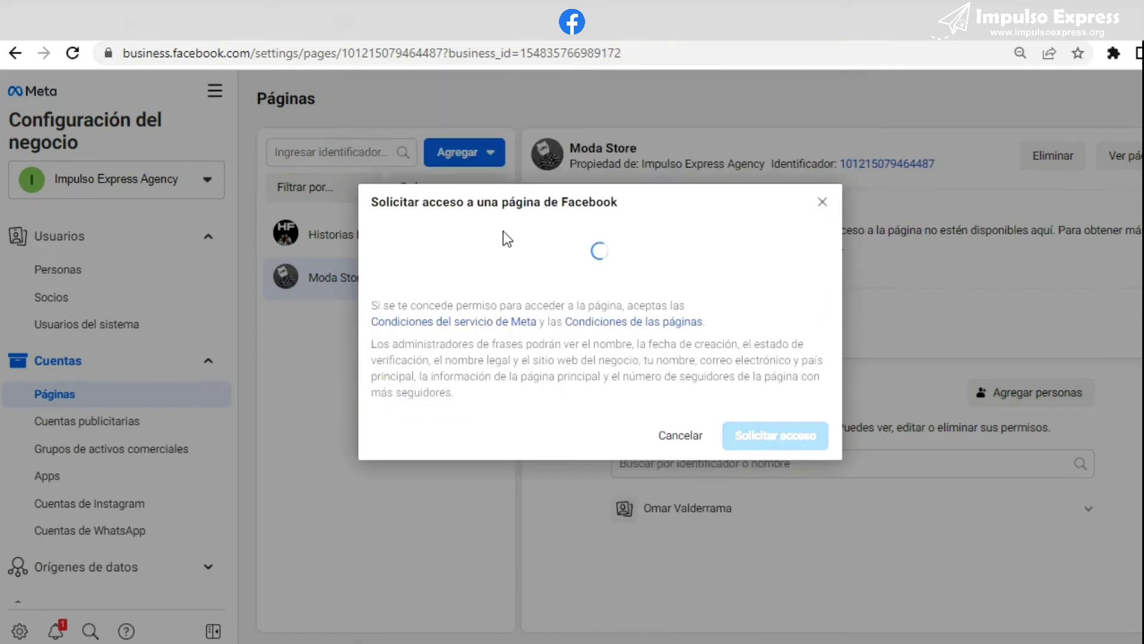
Choose Acceso a Facebook as the role needed on Reflexiones HD, send the access request and close the confirmation
{"action": "scroll", "coordinate": [654, 346], "scroll_direction": "down", "scroll_amount": 5}
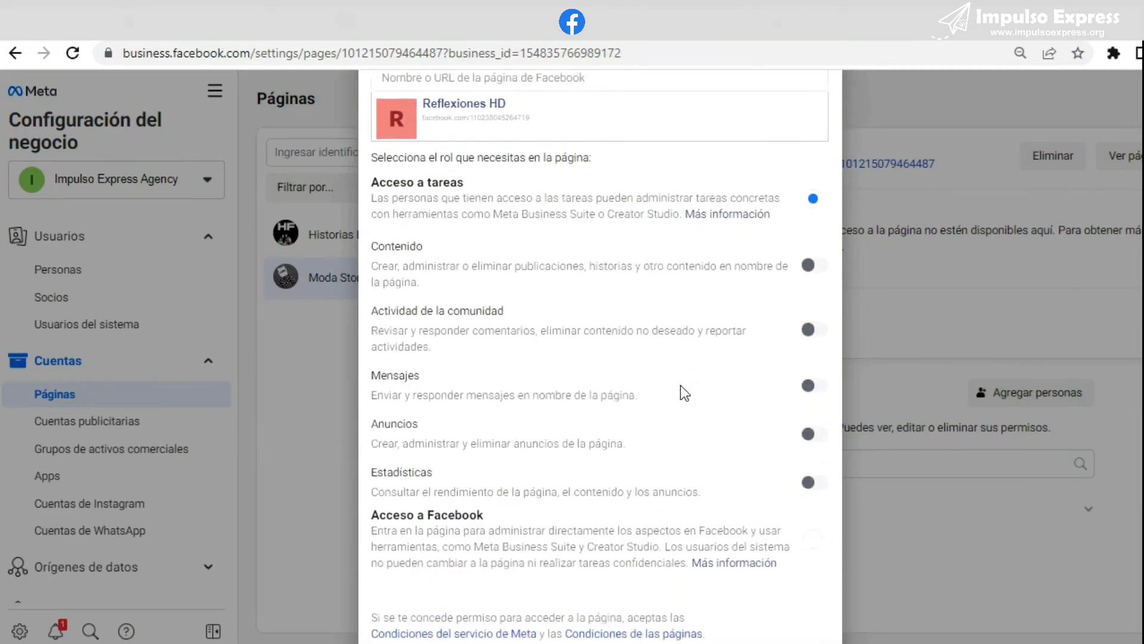
{"action": "left_click", "coordinate": [818, 438]}
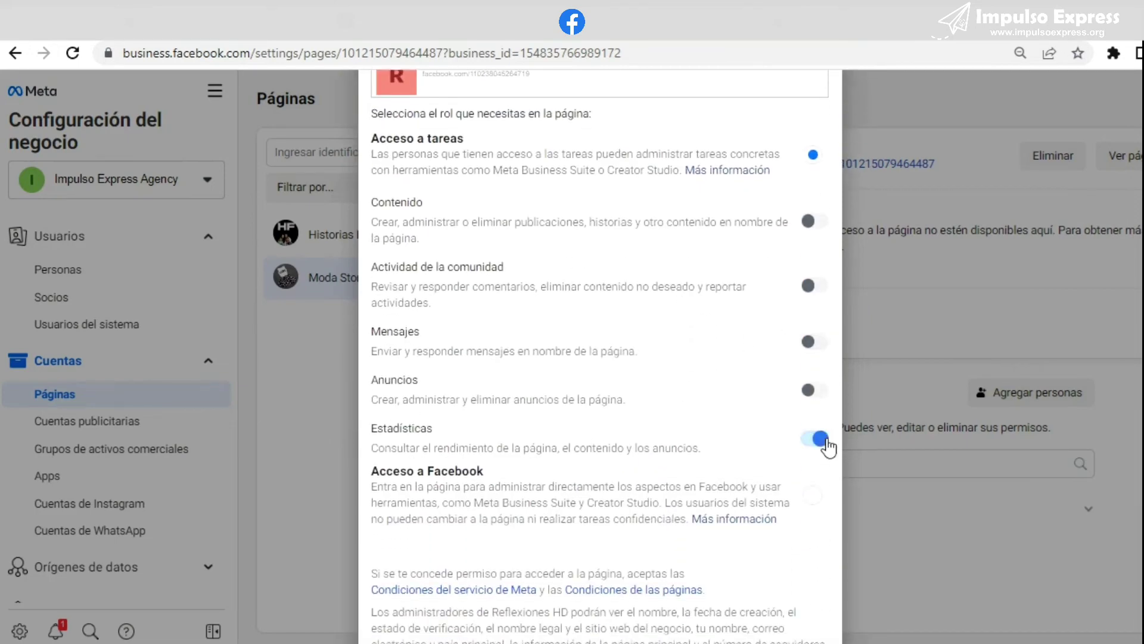
{"action": "left_click", "coordinate": [812, 494]}
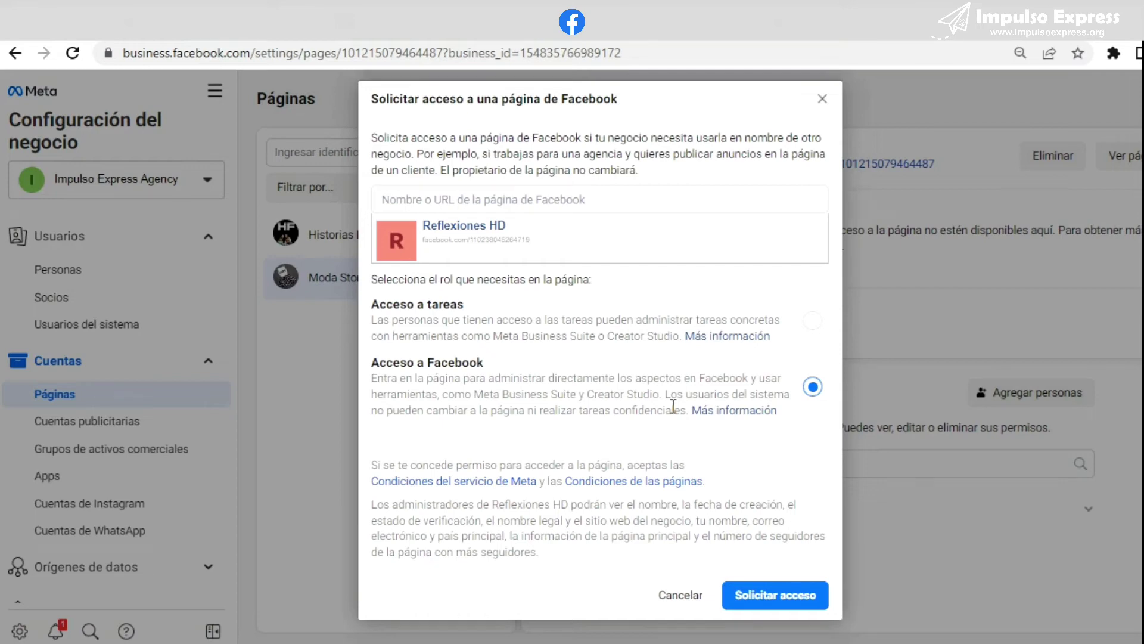
{"action": "left_click", "coordinate": [791, 602]}
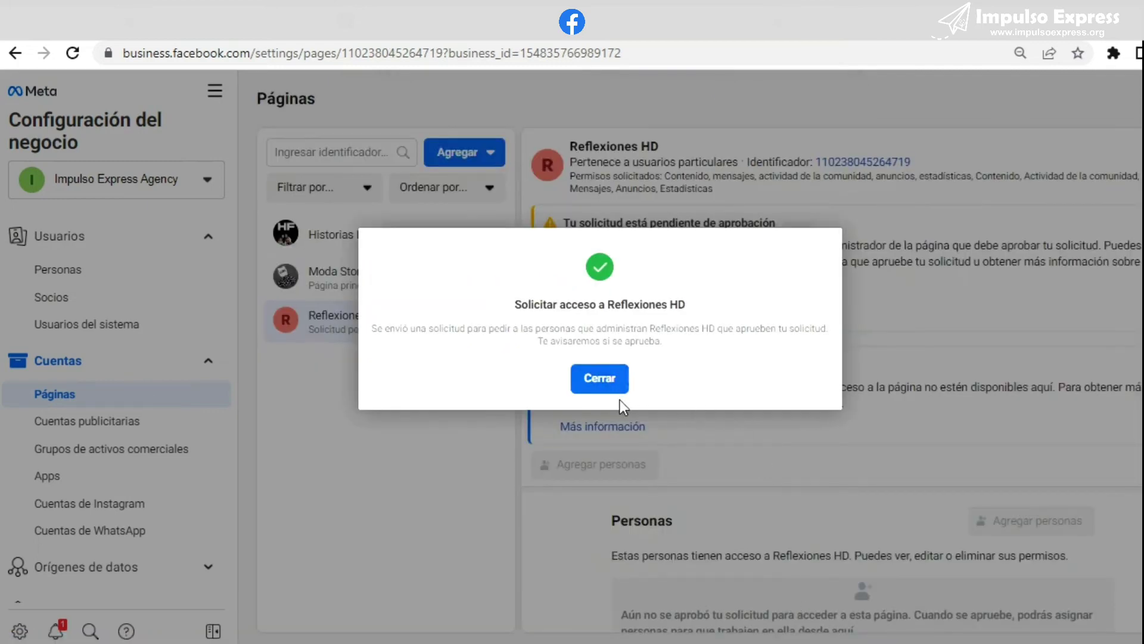
{"action": "left_click", "coordinate": [614, 388]}
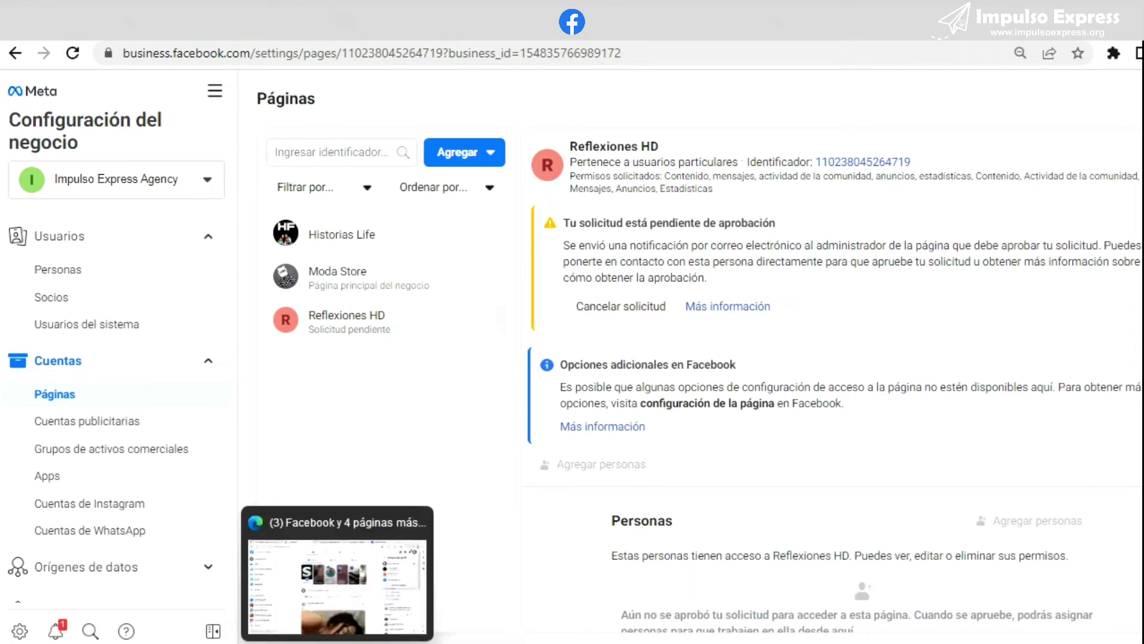
Switch to Facebook in the Edge browser, reload the feed and look through the notifications for the page access request
{"action": "mouse_move", "coordinate": [298, 643]}
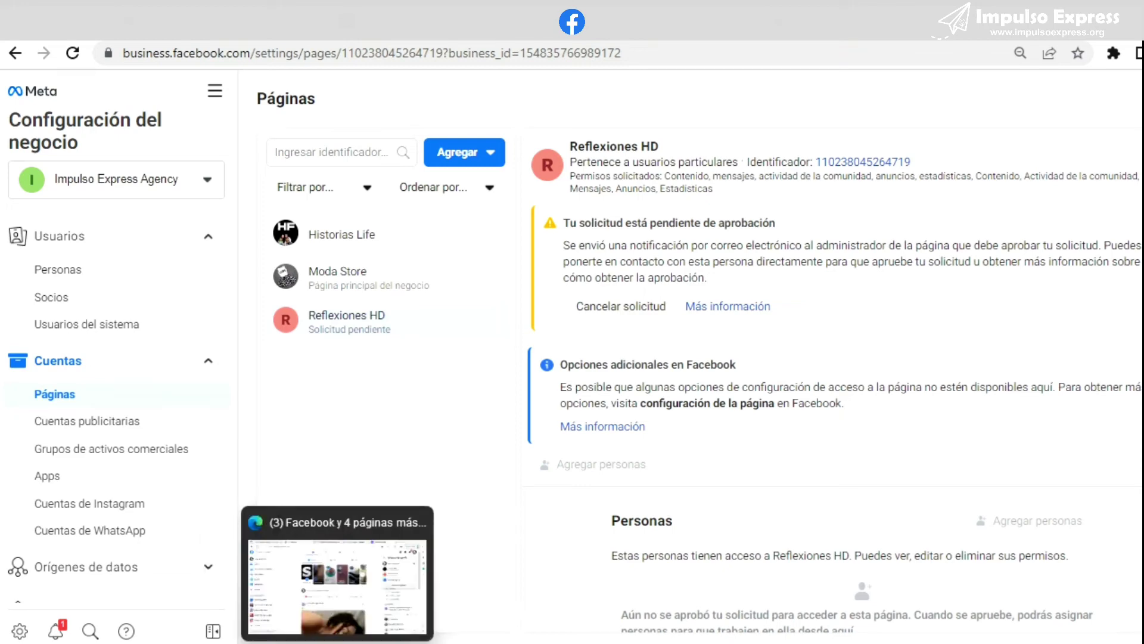
{"action": "left_click", "coordinate": [374, 595]}
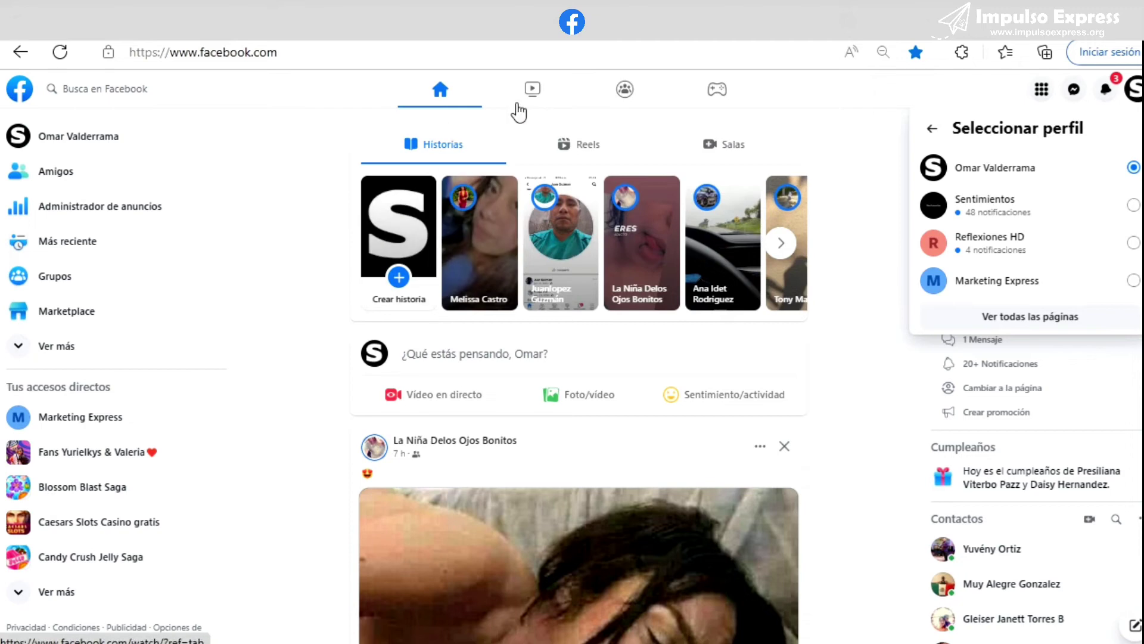
{"action": "left_click", "coordinate": [1105, 95]}
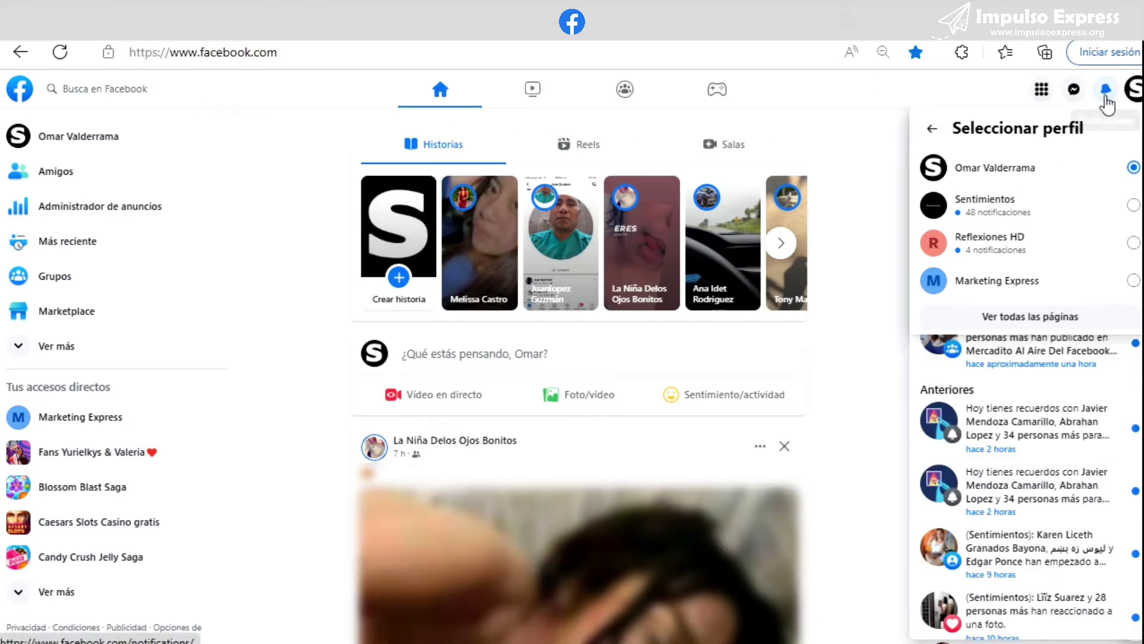
{"action": "left_click", "coordinate": [1106, 94]}
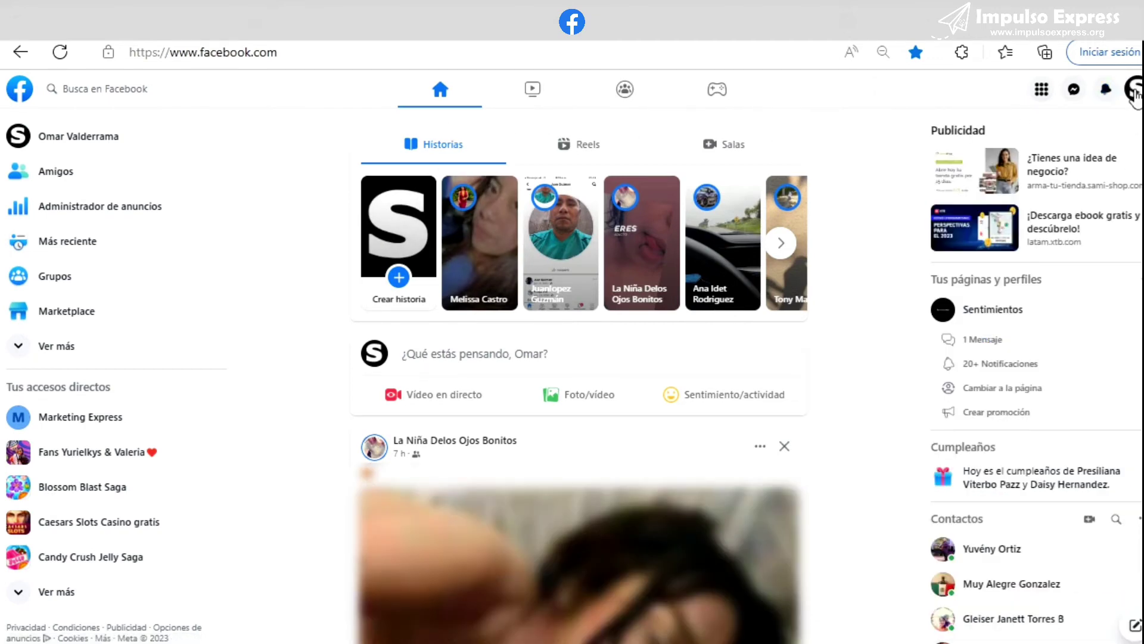
{"action": "left_click", "coordinate": [1105, 95]}
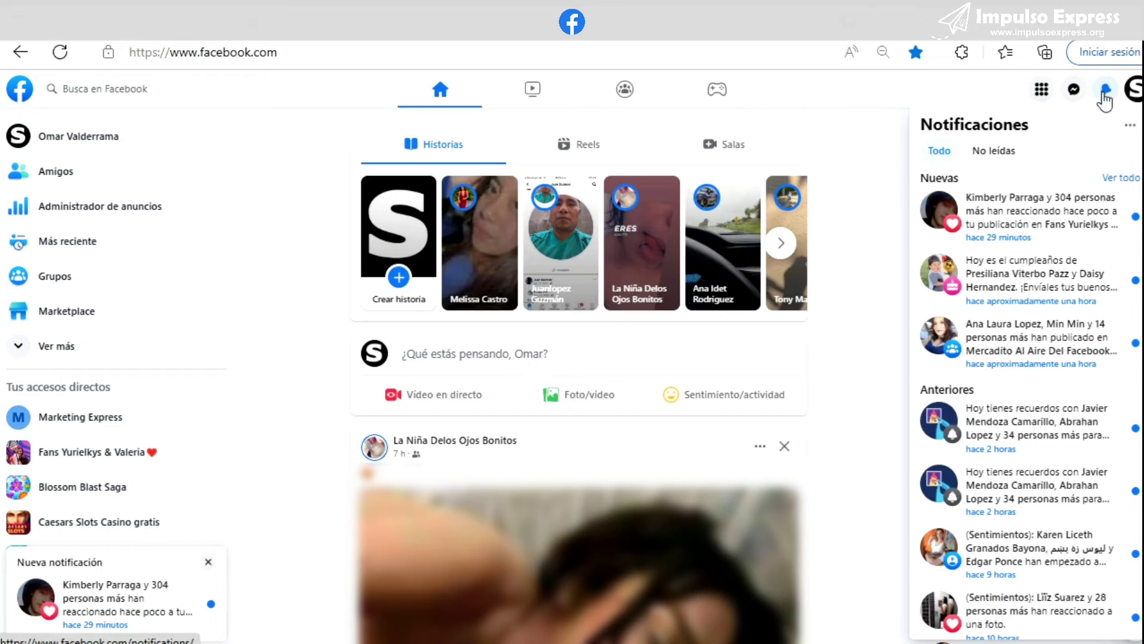
{"action": "left_click", "coordinate": [59, 51]}
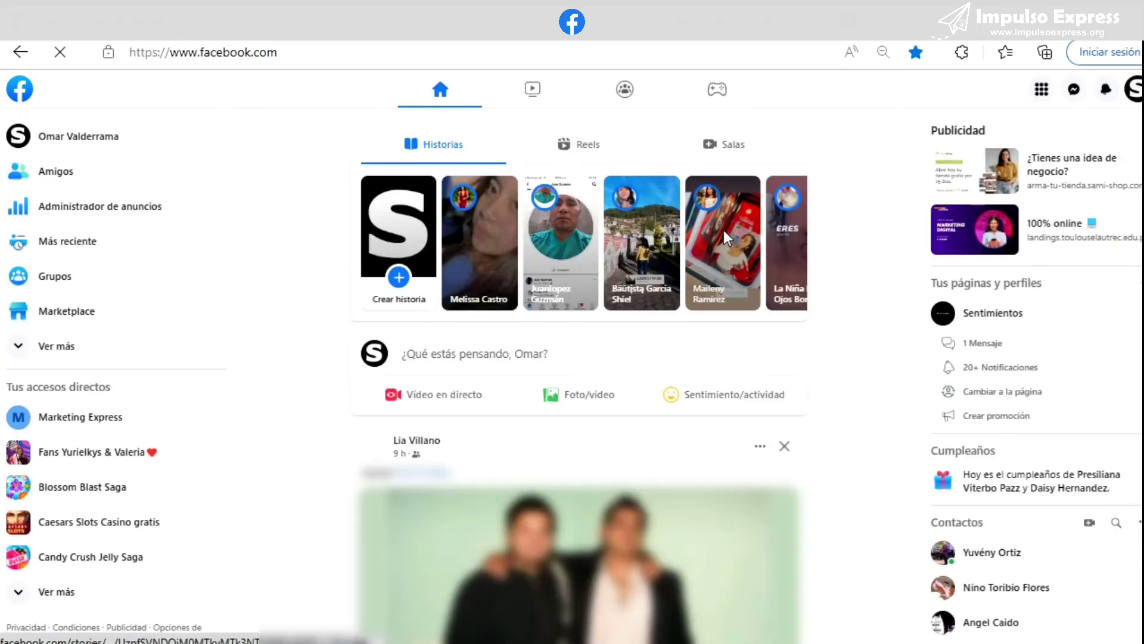
{"action": "left_click", "coordinate": [1107, 100]}
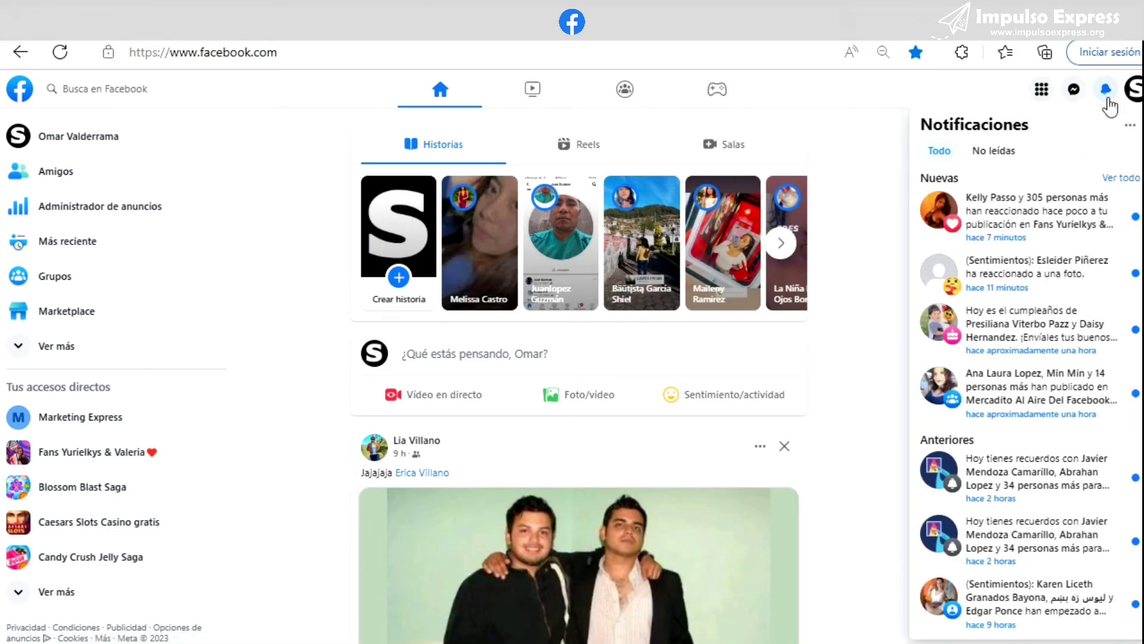
{"action": "scroll", "coordinate": [1052, 548], "scroll_direction": "down", "scroll_amount": 4}
{"action": "scroll", "coordinate": [1050, 544], "scroll_direction": "up", "scroll_amount": 4}
Switch to Gmail, return to the inbox and repeatedly refresh it to check the Social category for the access request e-mail
{"action": "left_click", "coordinate": [77, 21]}
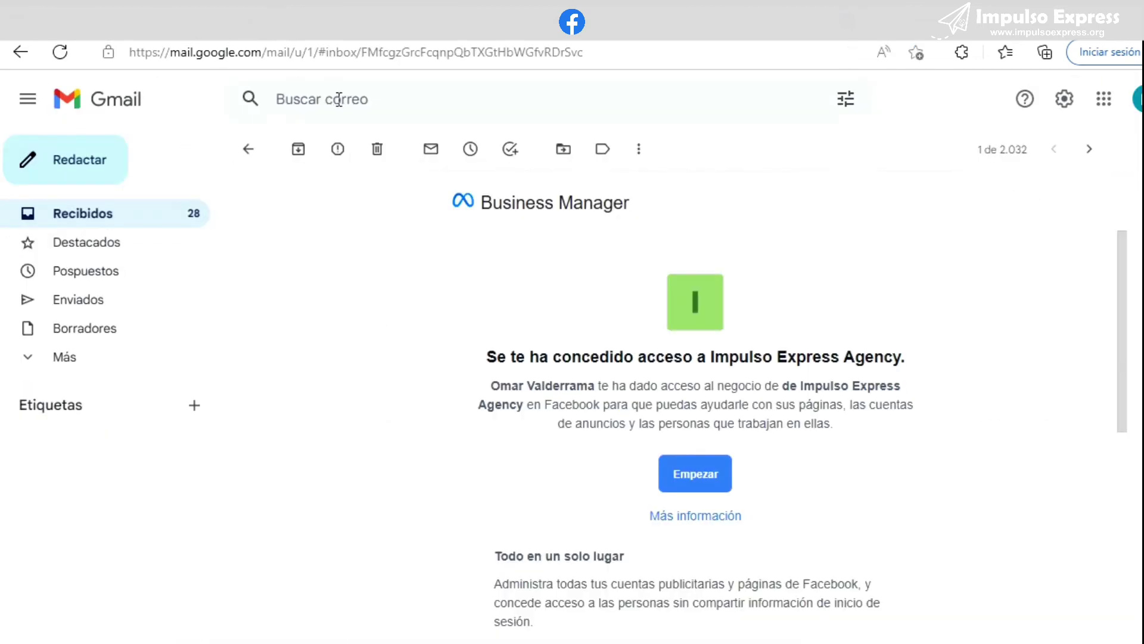
{"action": "left_click", "coordinate": [254, 149]}
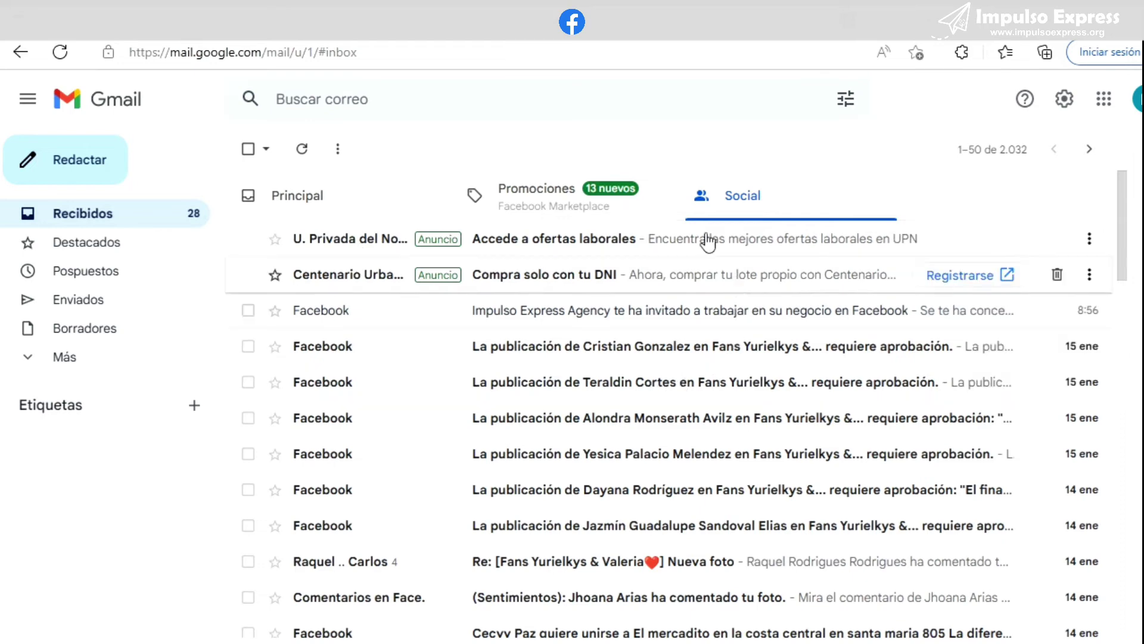
{"action": "left_click", "coordinate": [60, 52]}
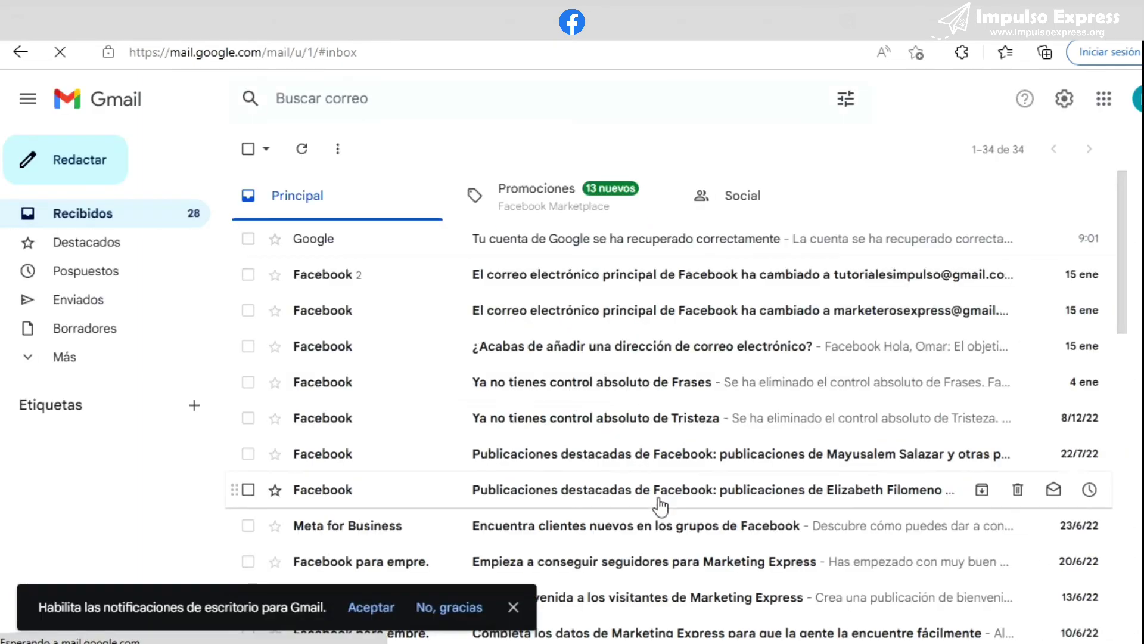
{"action": "left_click", "coordinate": [728, 217]}
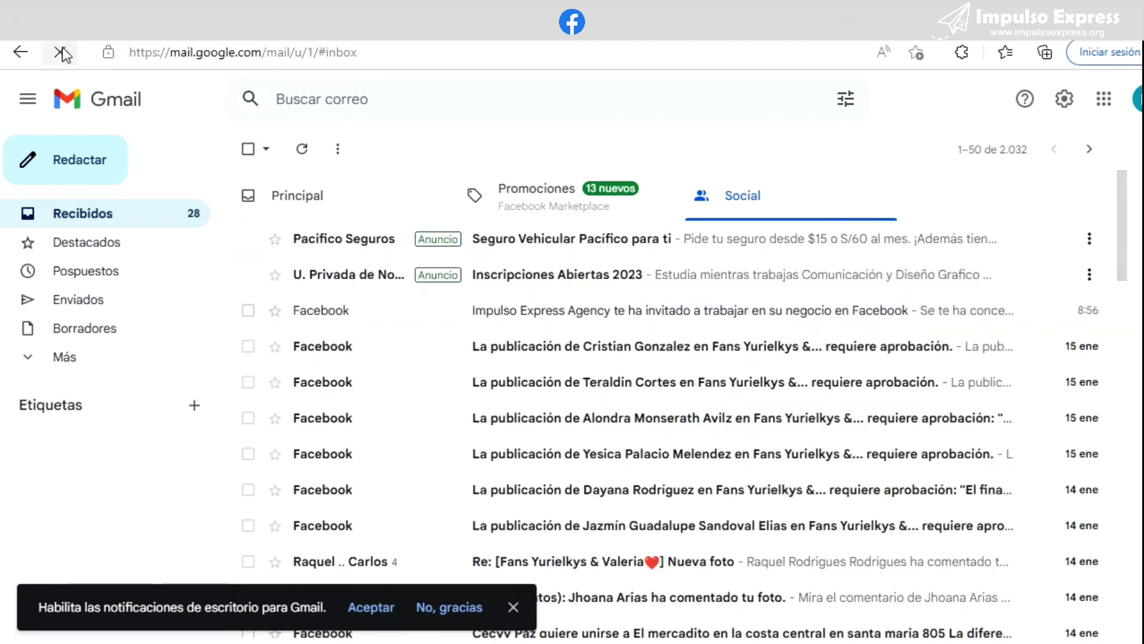
{"action": "left_click", "coordinate": [61, 52]}
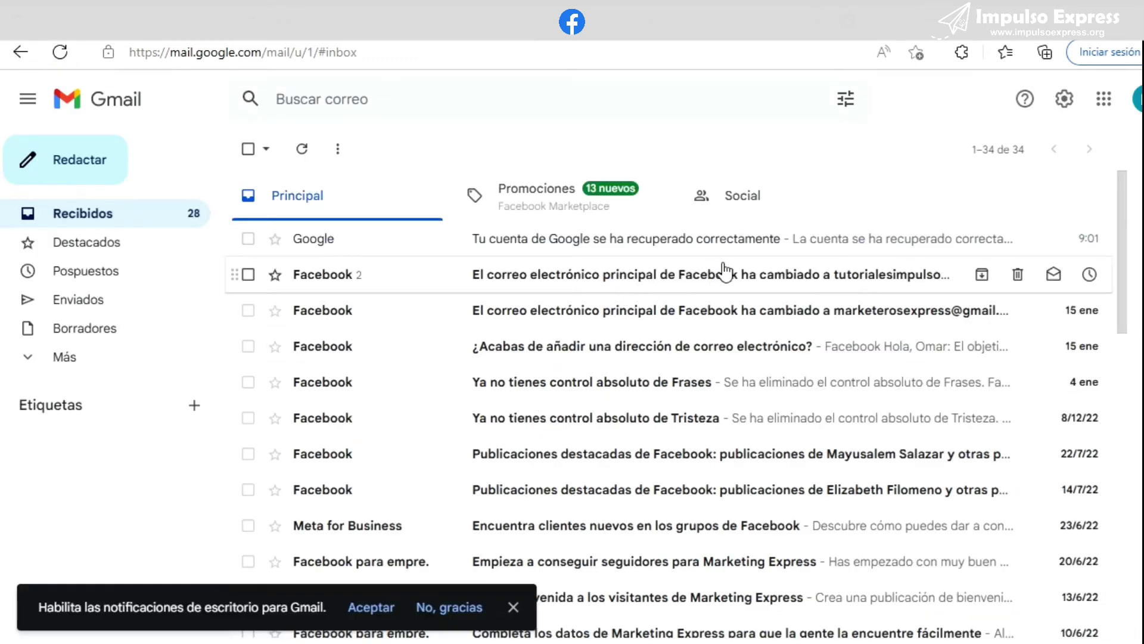
{"action": "left_click", "coordinate": [736, 210]}
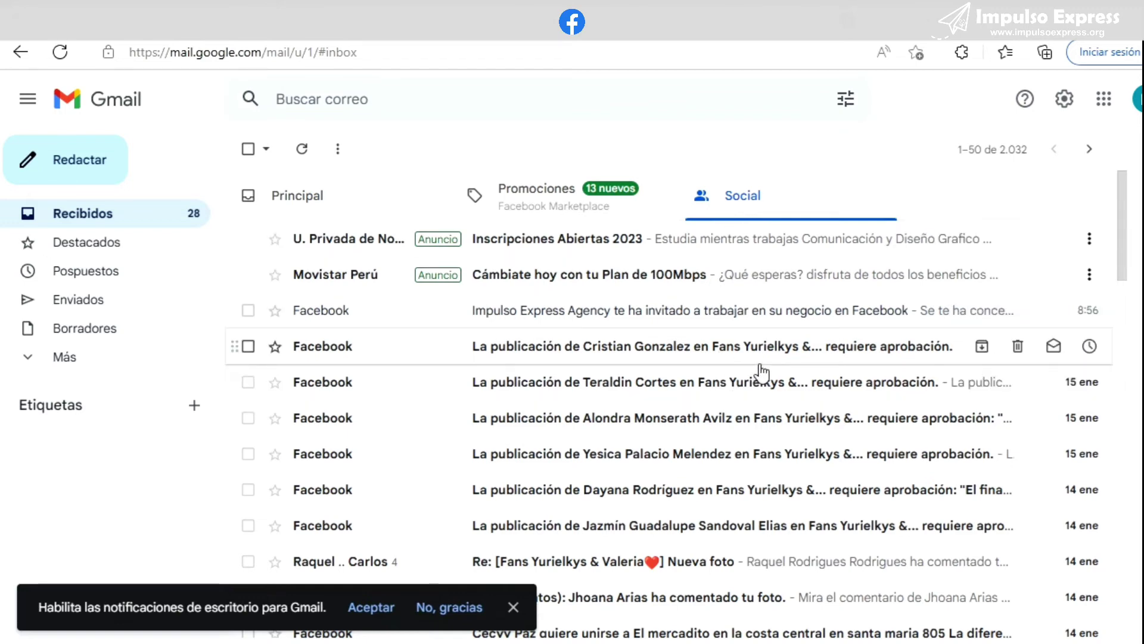
{"action": "left_click", "coordinate": [512, 607]}
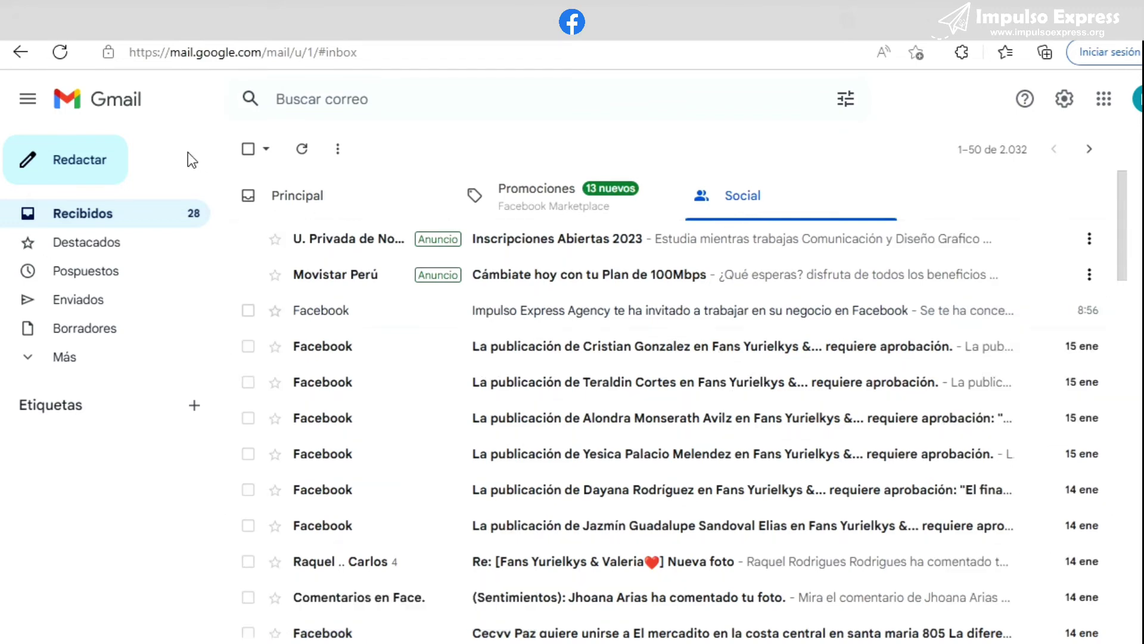
{"action": "left_click", "coordinate": [60, 53]}
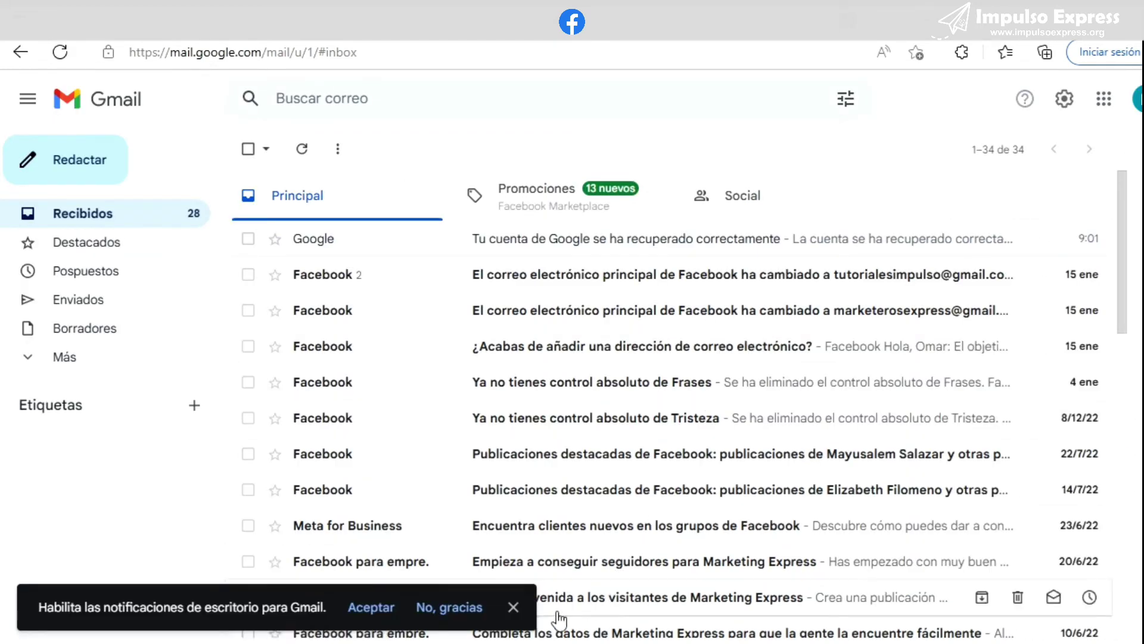
{"action": "left_click", "coordinate": [513, 606]}
{"action": "left_click", "coordinate": [769, 200]}
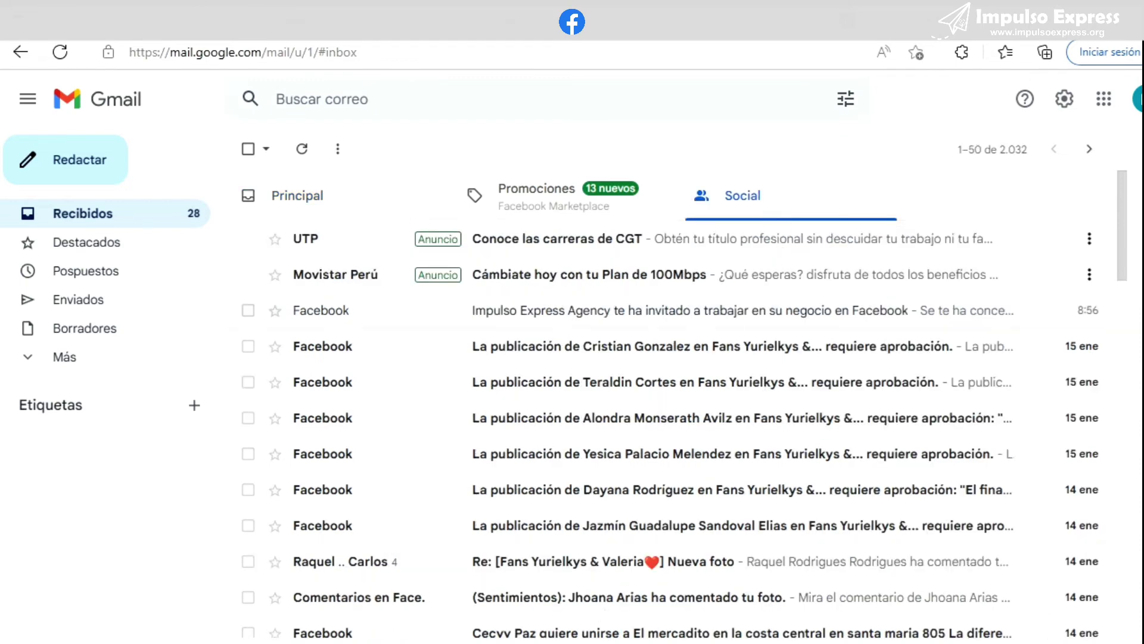
Go back to the business settings in Chrome and review the details of the Reflexiones HD access request
{"action": "mouse_move", "coordinate": [377, 641]}
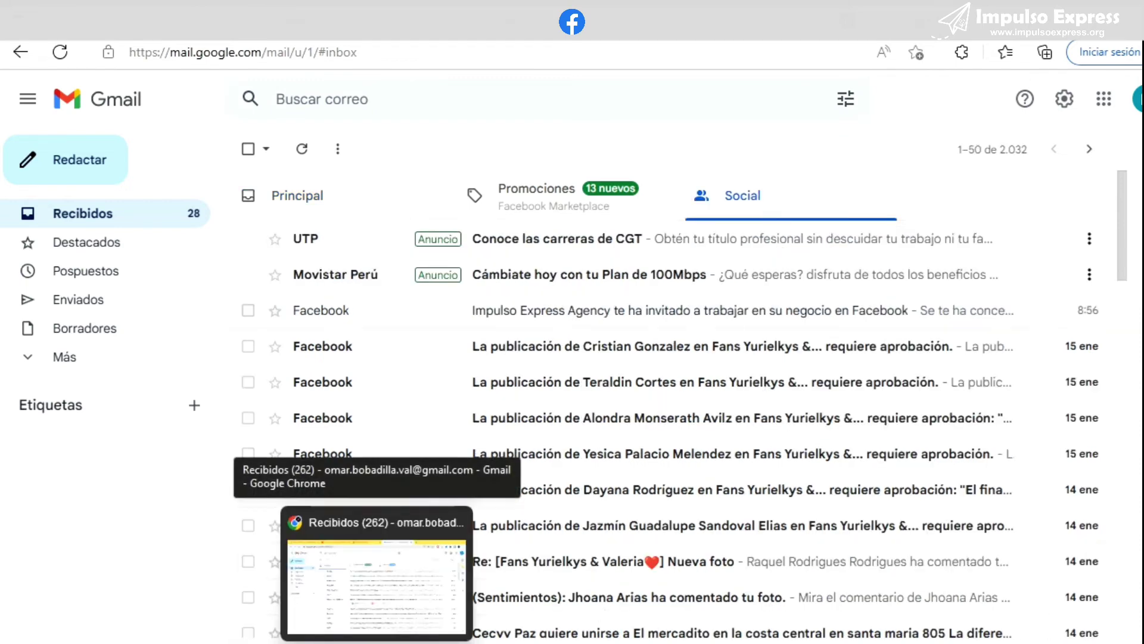
{"action": "mouse_move", "coordinate": [298, 641]}
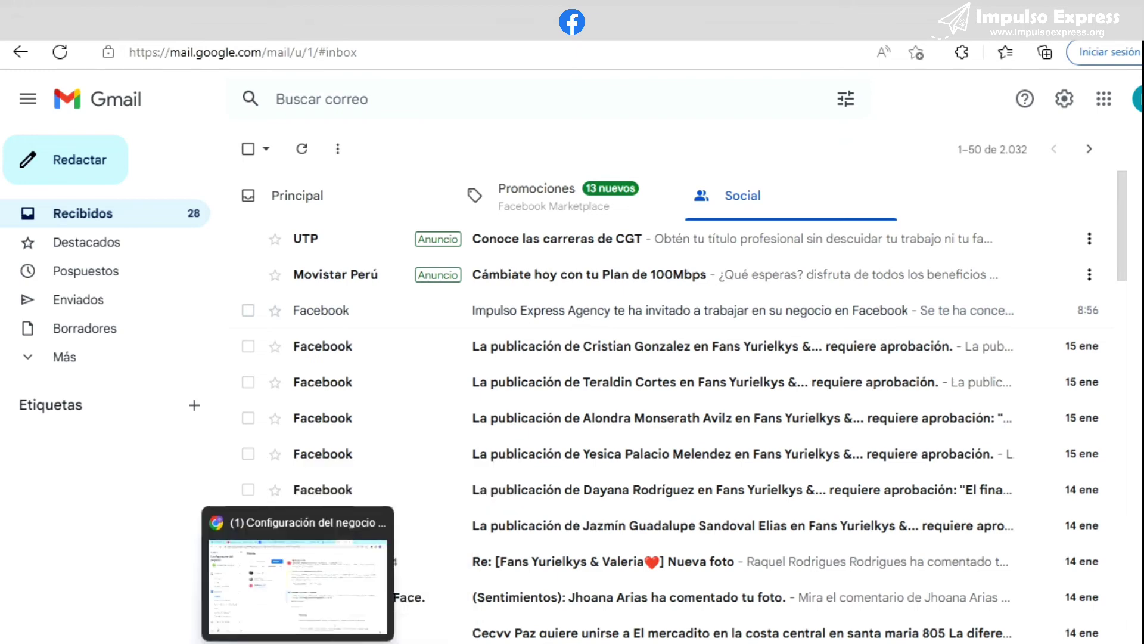
{"action": "left_click", "coordinate": [287, 589]}
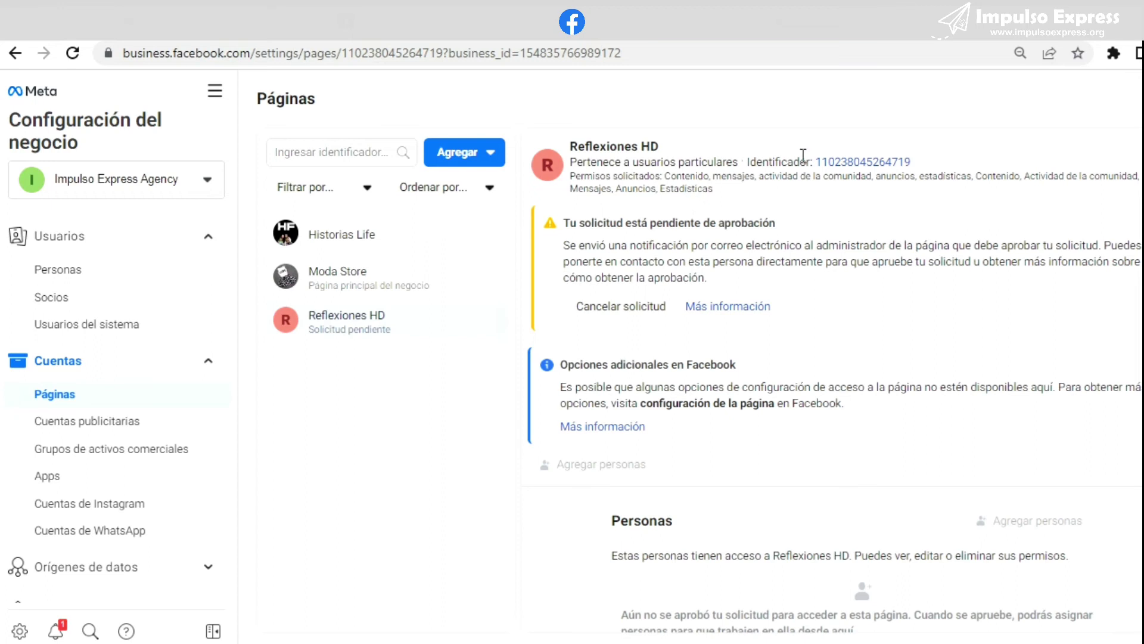
{"action": "left_click", "coordinate": [842, 167]}
Return to Gmail in Edge and check the Principal category of the reloaded inbox
{"action": "left_click", "coordinate": [335, 567]}
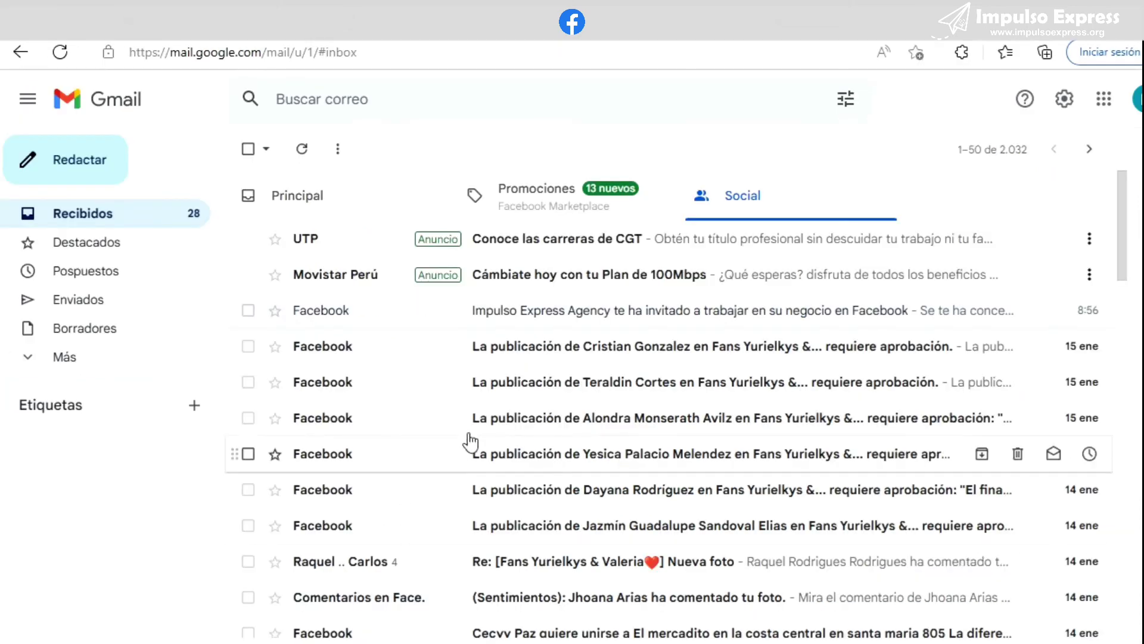
{"action": "left_click", "coordinate": [365, 194]}
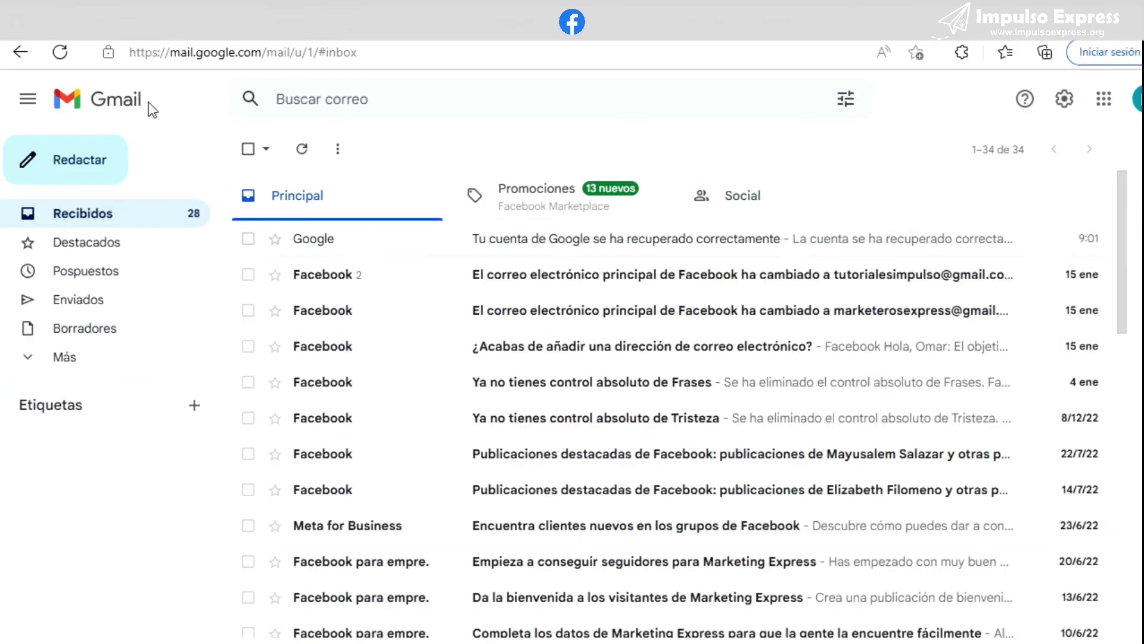
{"action": "left_click", "coordinate": [61, 53]}
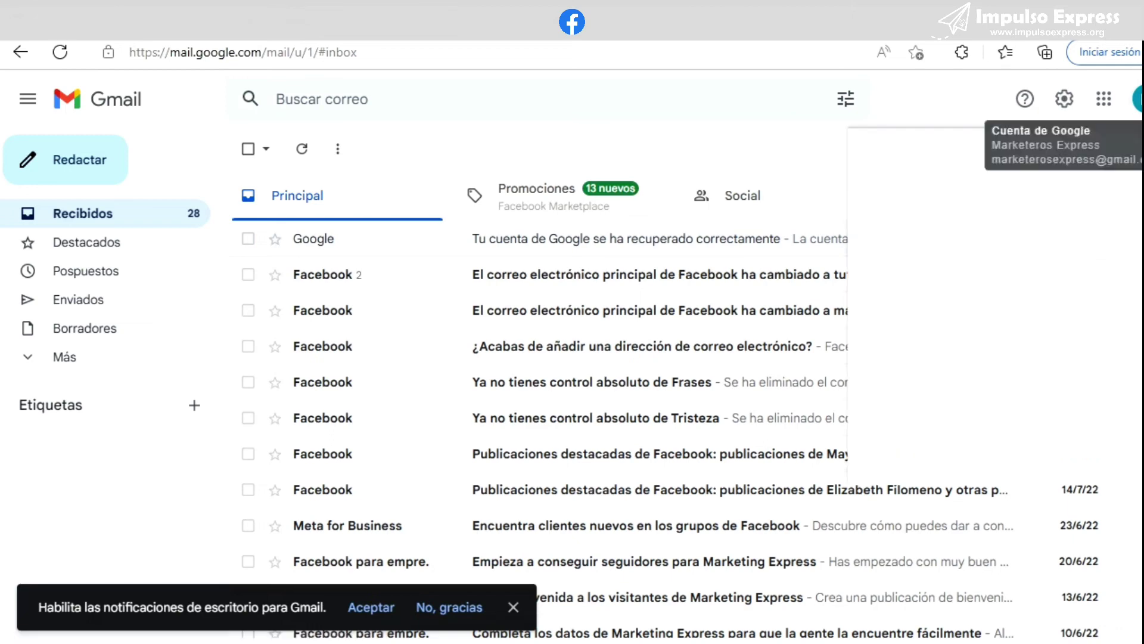
Switch Gmail to the Impulso Express account and display the messages in its Social category
{"action": "left_click", "coordinate": [1138, 99]}
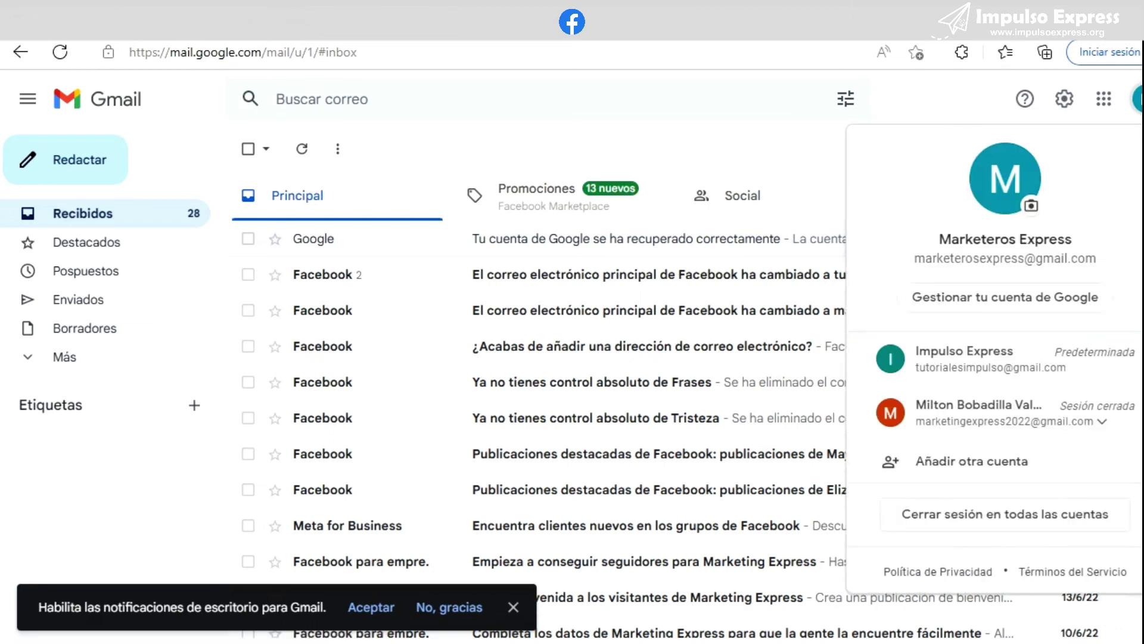
{"action": "left_click", "coordinate": [977, 367]}
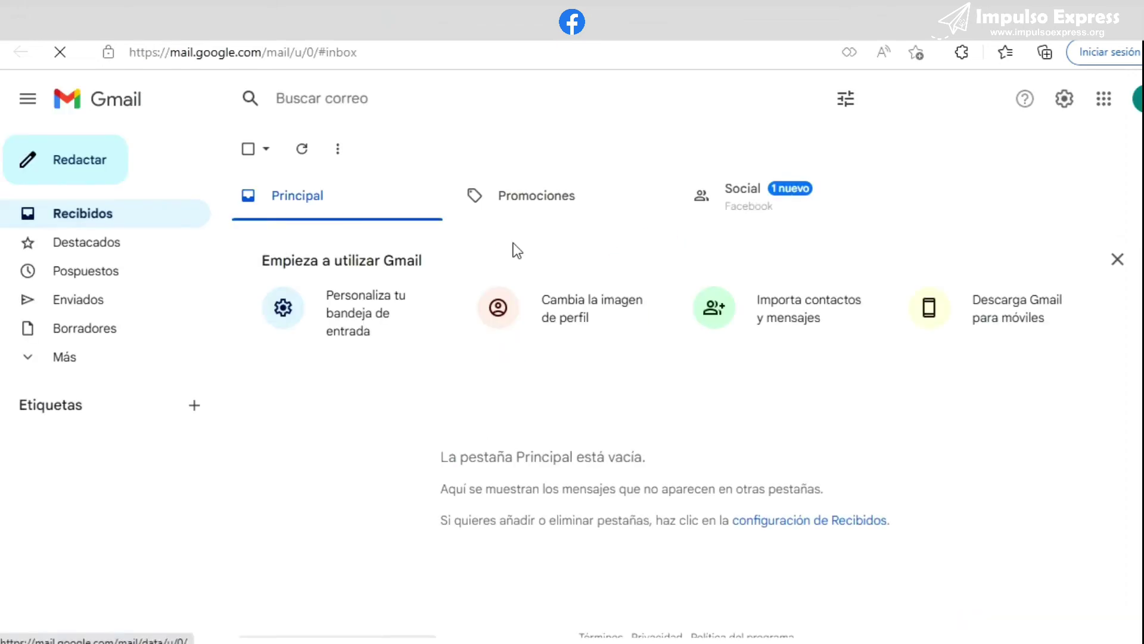
{"action": "left_click", "coordinate": [767, 196]}
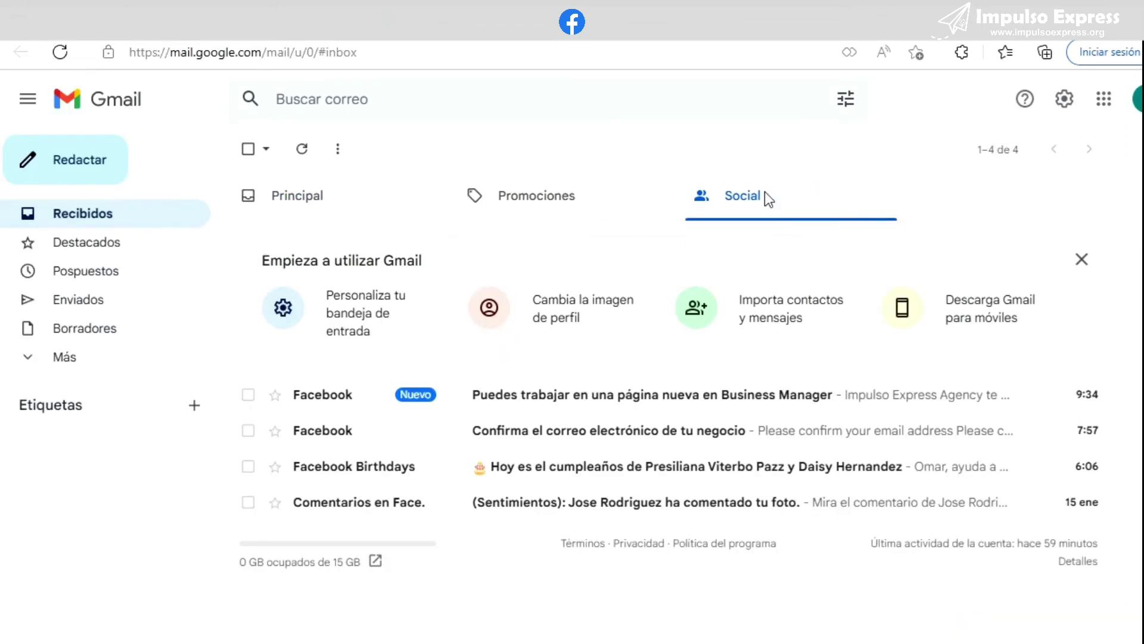
{"action": "scroll", "coordinate": [768, 189], "scroll_direction": "down", "scroll_amount": 1}
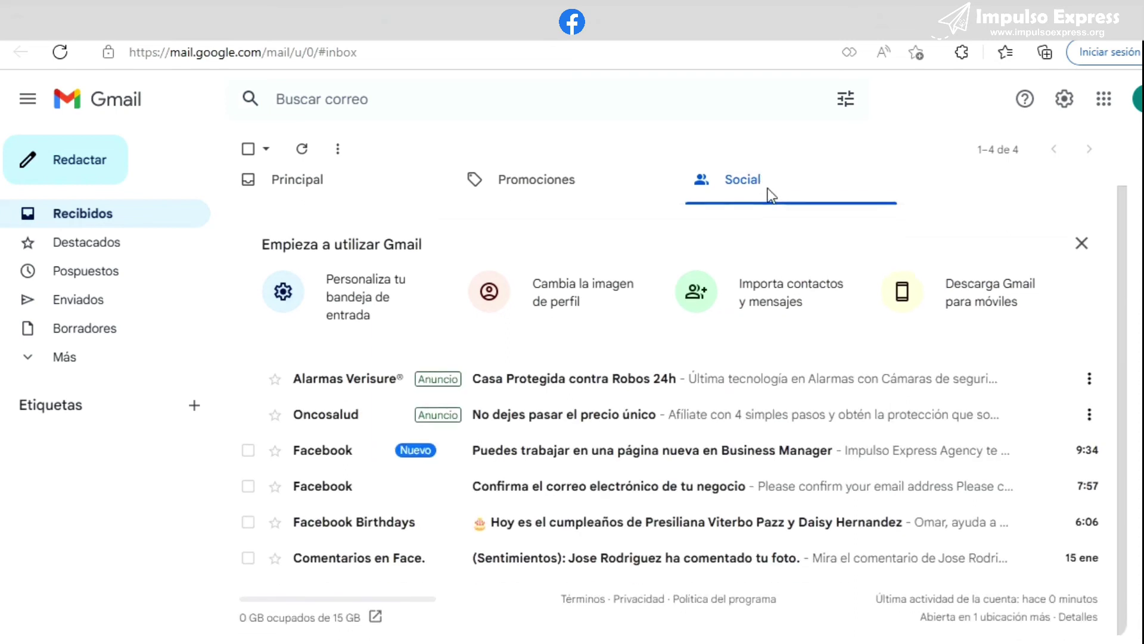
Read the Facebook e-mail about working on a new page in Business Manager, then return to the inbox's Principal category
{"action": "left_click", "coordinate": [598, 453]}
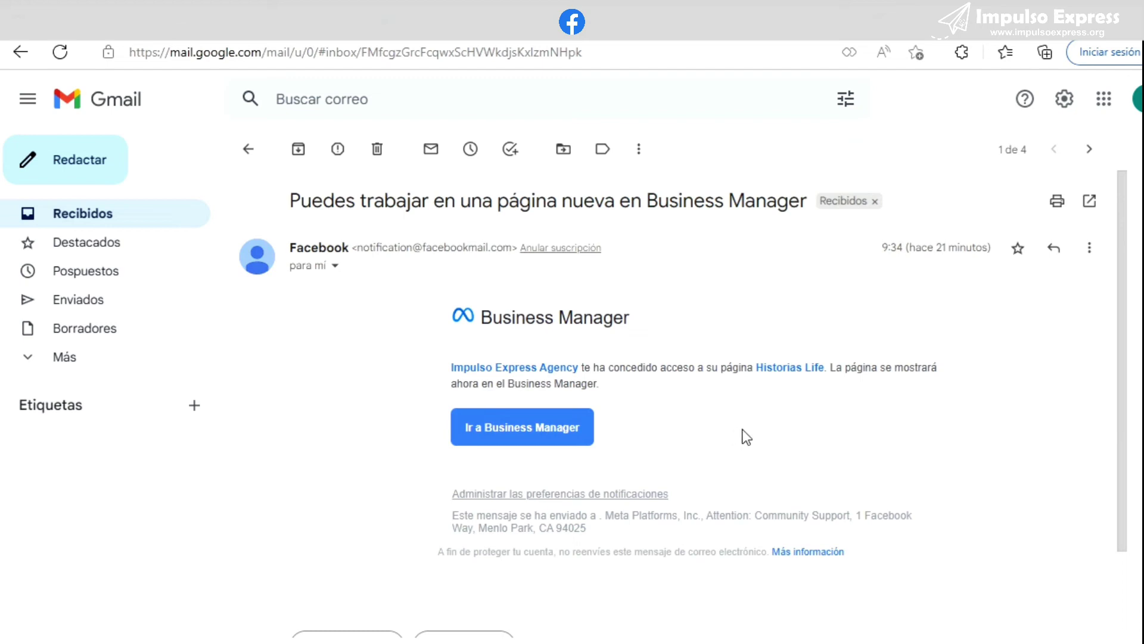
{"action": "left_click", "coordinate": [249, 150]}
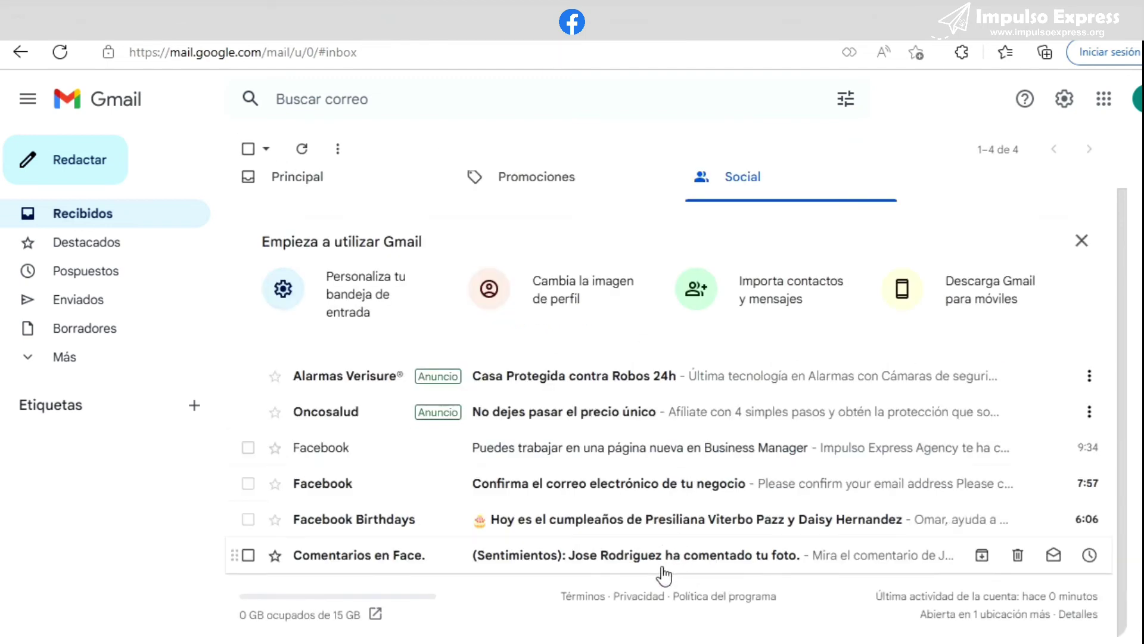
{"action": "scroll", "coordinate": [452, 228], "scroll_direction": "up", "scroll_amount": 1}
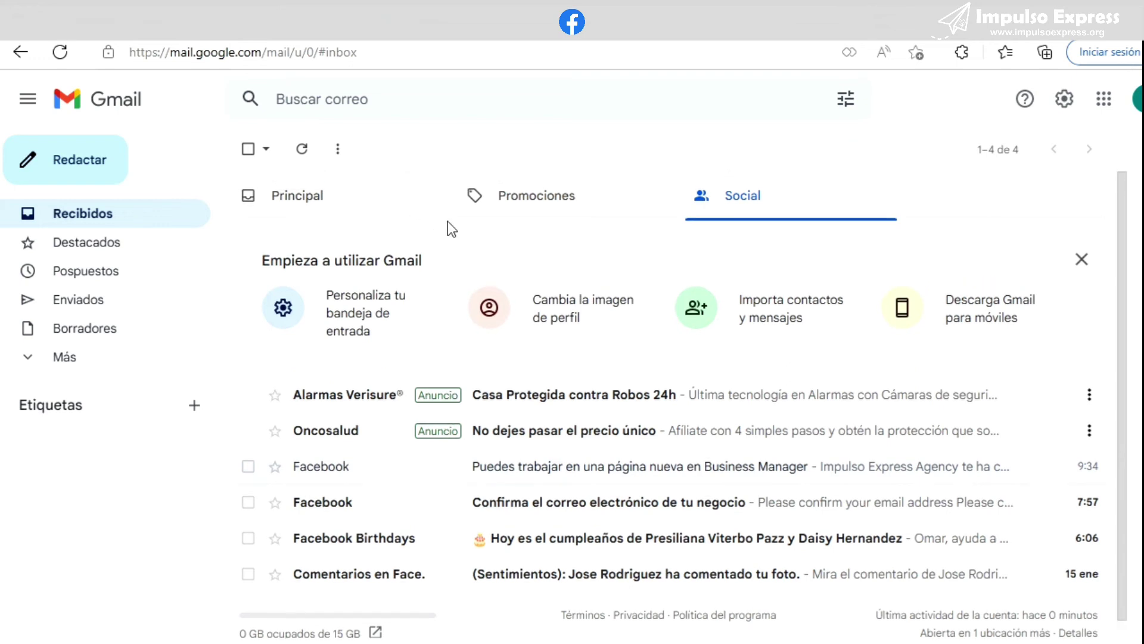
{"action": "left_click", "coordinate": [306, 202]}
Switch back to the business settings in Chrome and start creating a new page of the type Empresa, organización o institución
{"action": "mouse_move", "coordinate": [889, 642]}
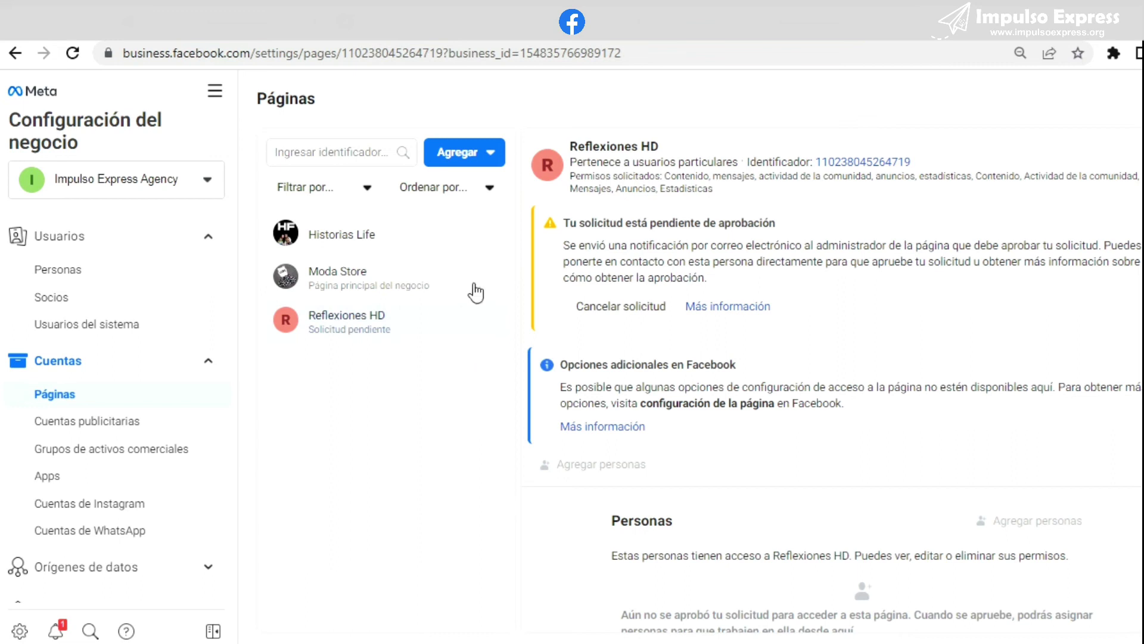
{"action": "left_click", "coordinate": [481, 167]}
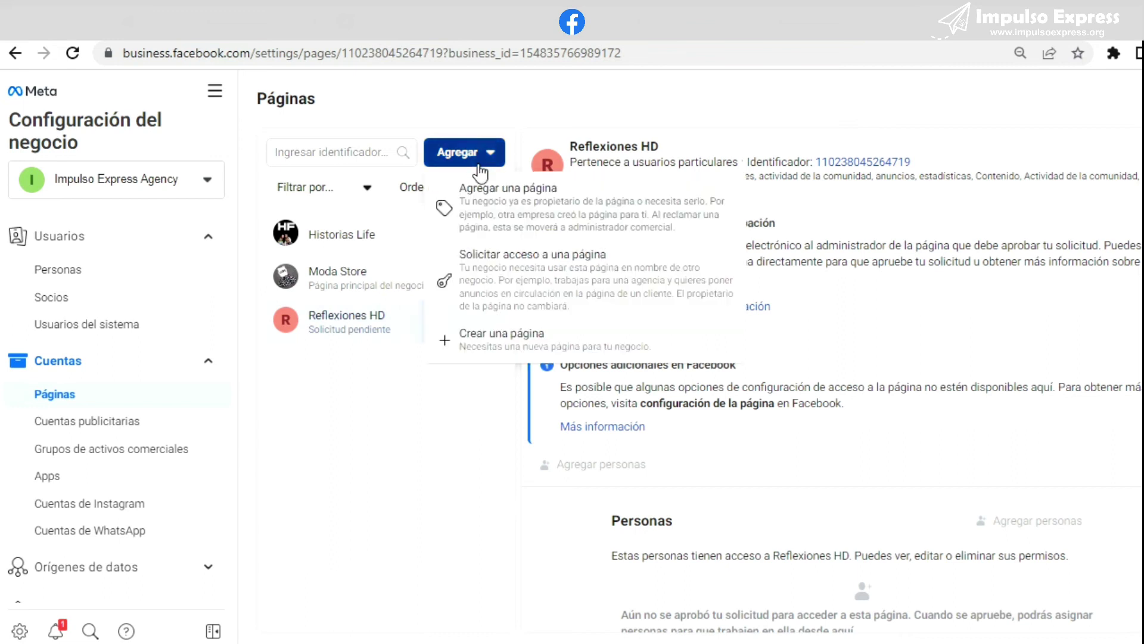
{"action": "left_click", "coordinate": [536, 348]}
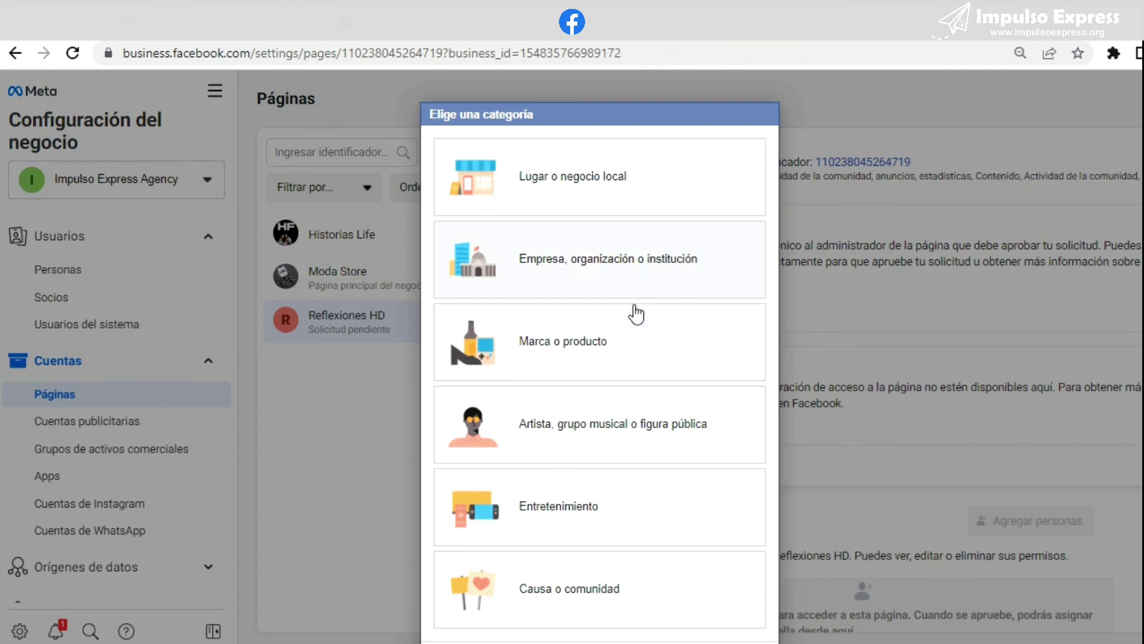
{"action": "scroll", "coordinate": [633, 314], "scroll_direction": "down", "scroll_amount": 1}
{"action": "scroll", "coordinate": [633, 288], "scroll_direction": "up", "scroll_amount": 1}
{"action": "left_click", "coordinate": [614, 286]}
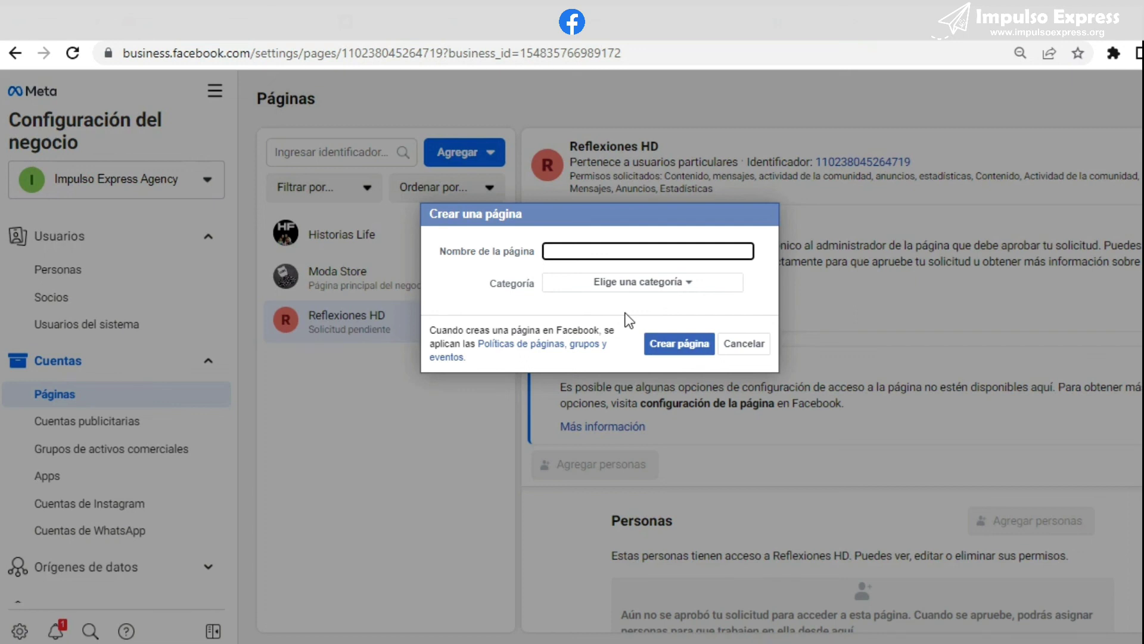
Name the new page Empresa Express, set its category to Empresa de informática and create it
{"action": "type", "text": "Empresa Express"}
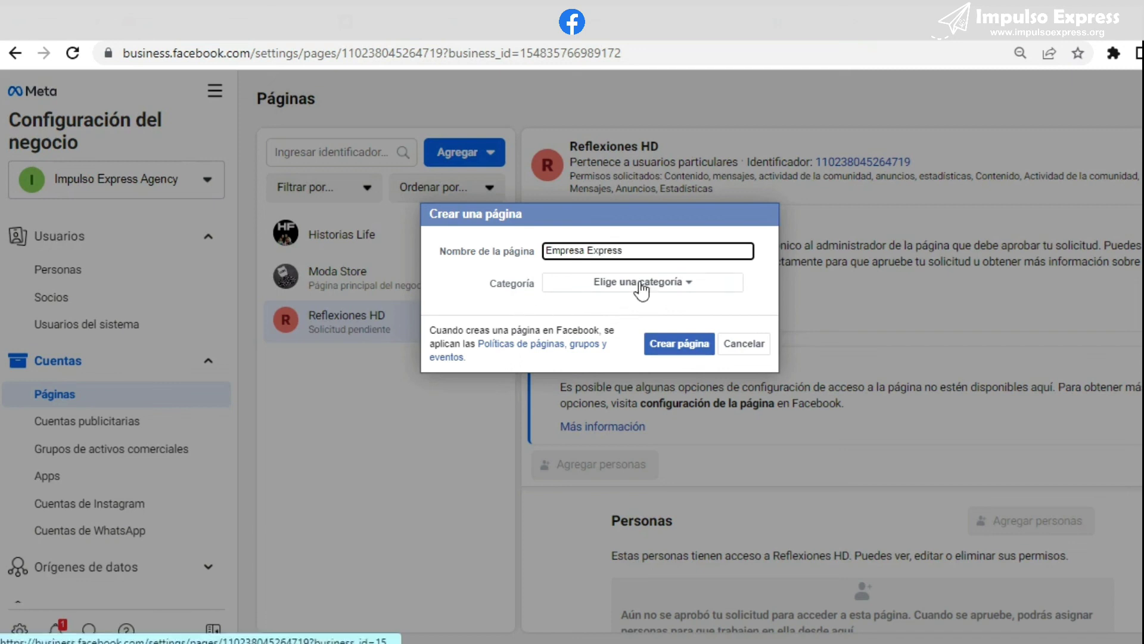
{"action": "left_click", "coordinate": [678, 292]}
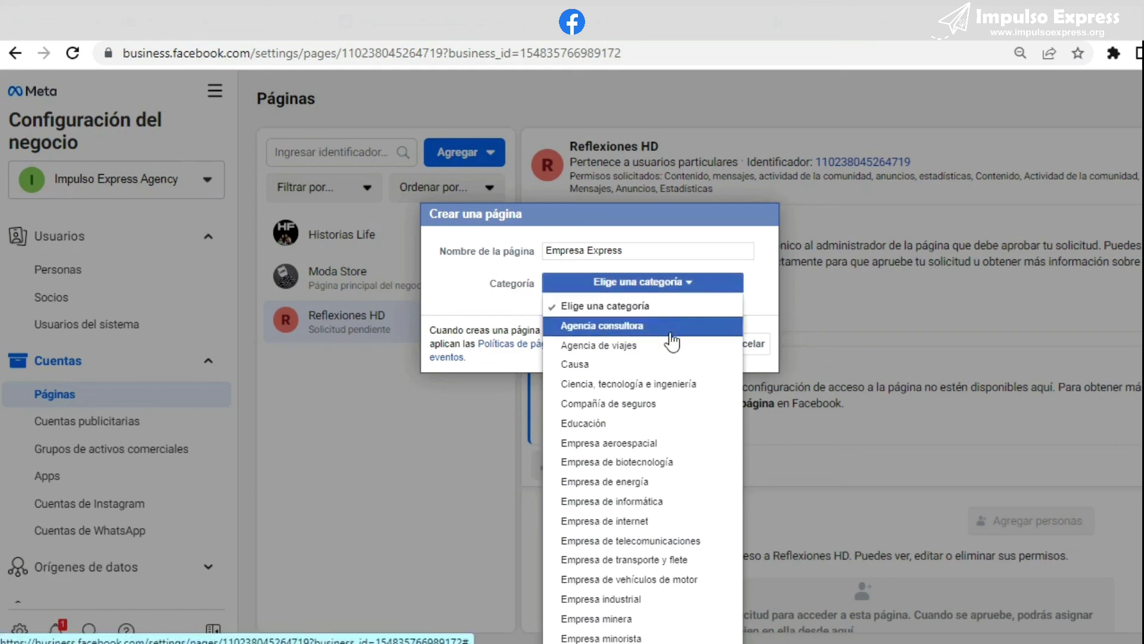
{"action": "left_click", "coordinate": [666, 512]}
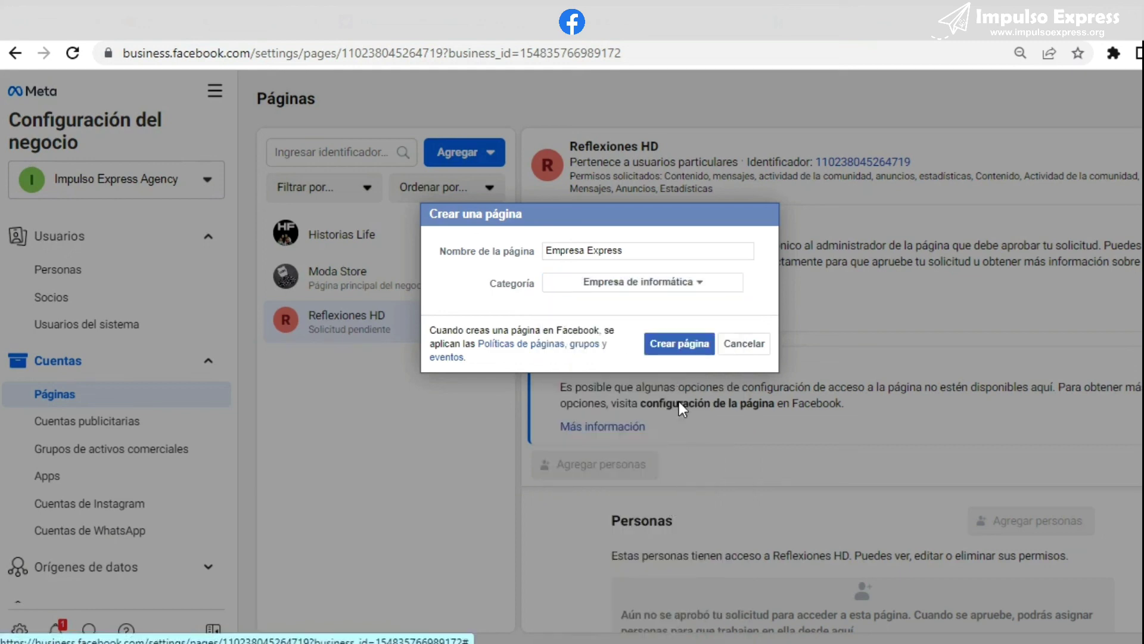
{"action": "left_click", "coordinate": [685, 342]}
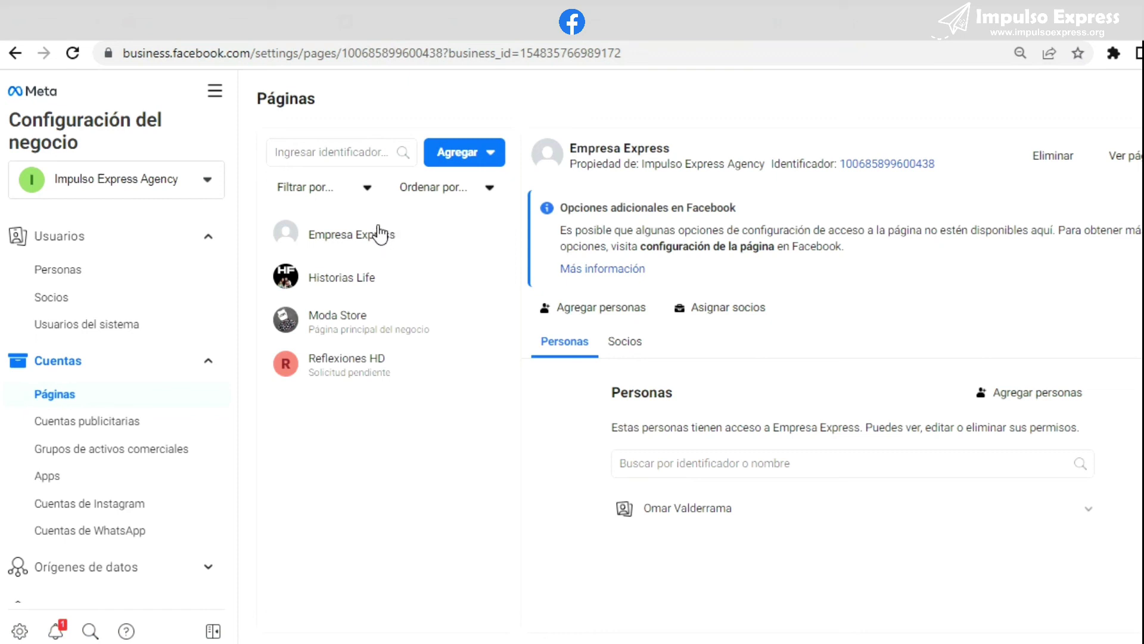
{"action": "left_click", "coordinate": [489, 161]}
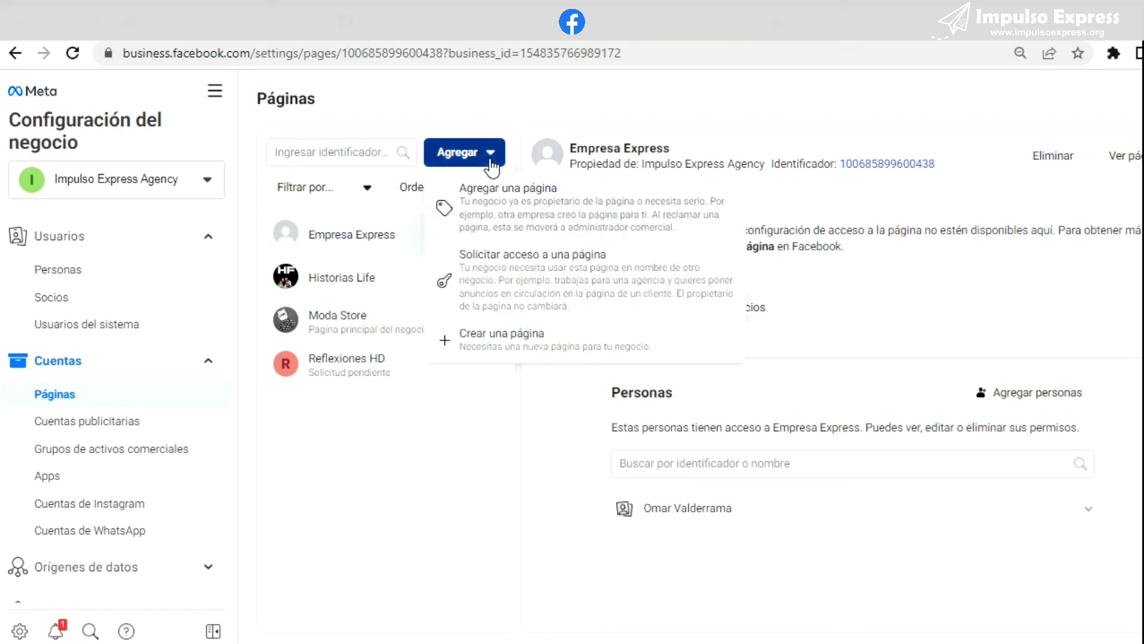
{"action": "left_click", "coordinate": [453, 432]}
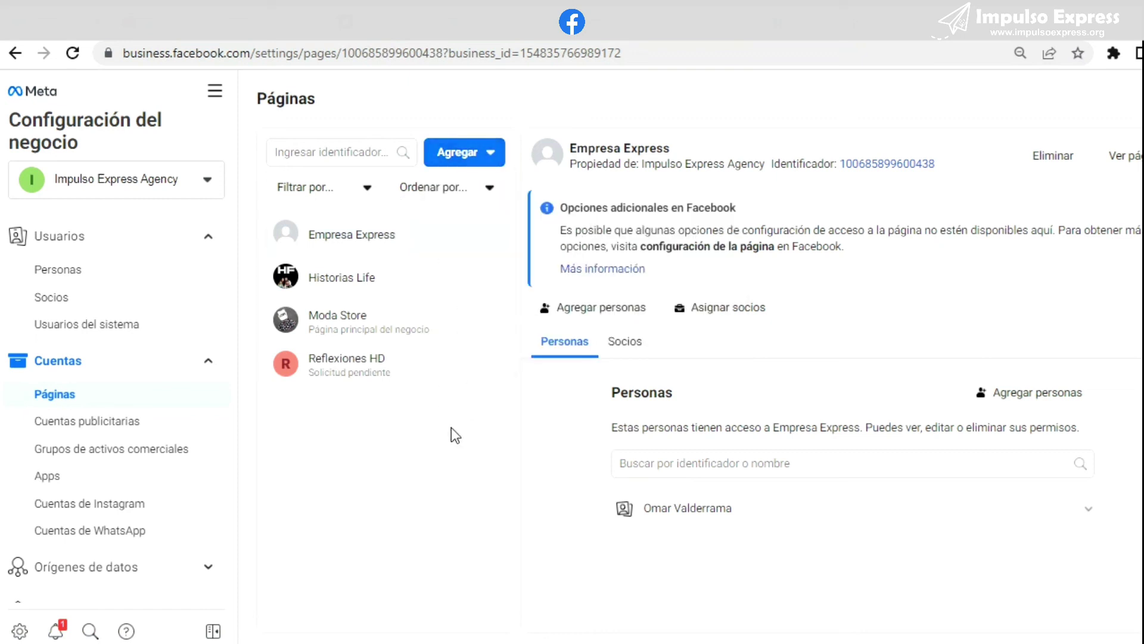